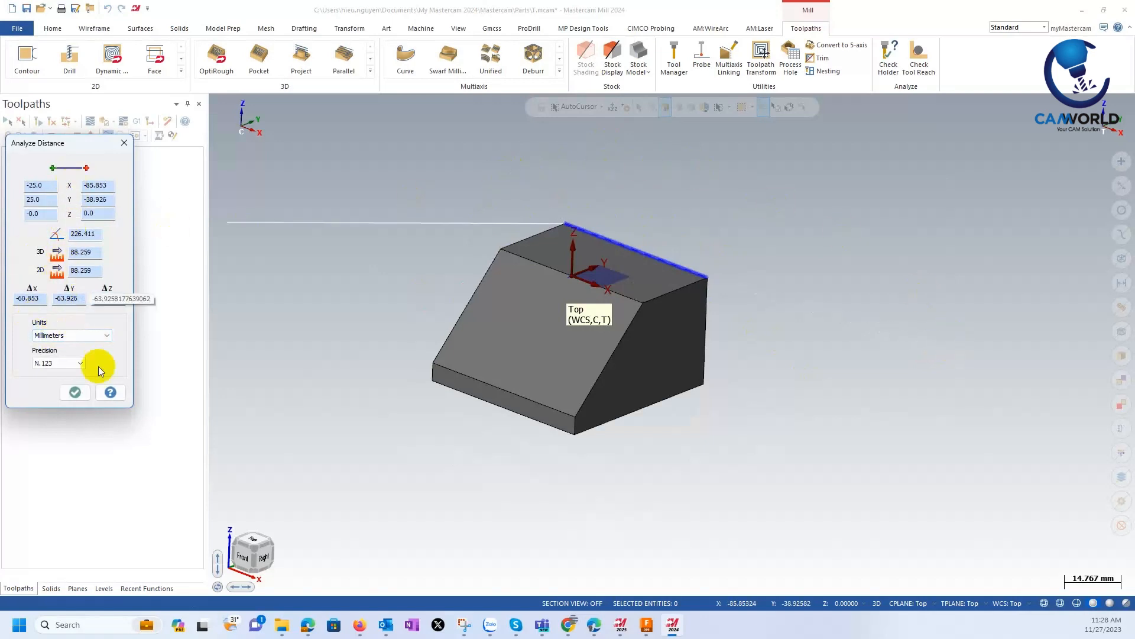
Measure the distance across the top face and the length of the right side face's bottom edge.
click(628, 294)
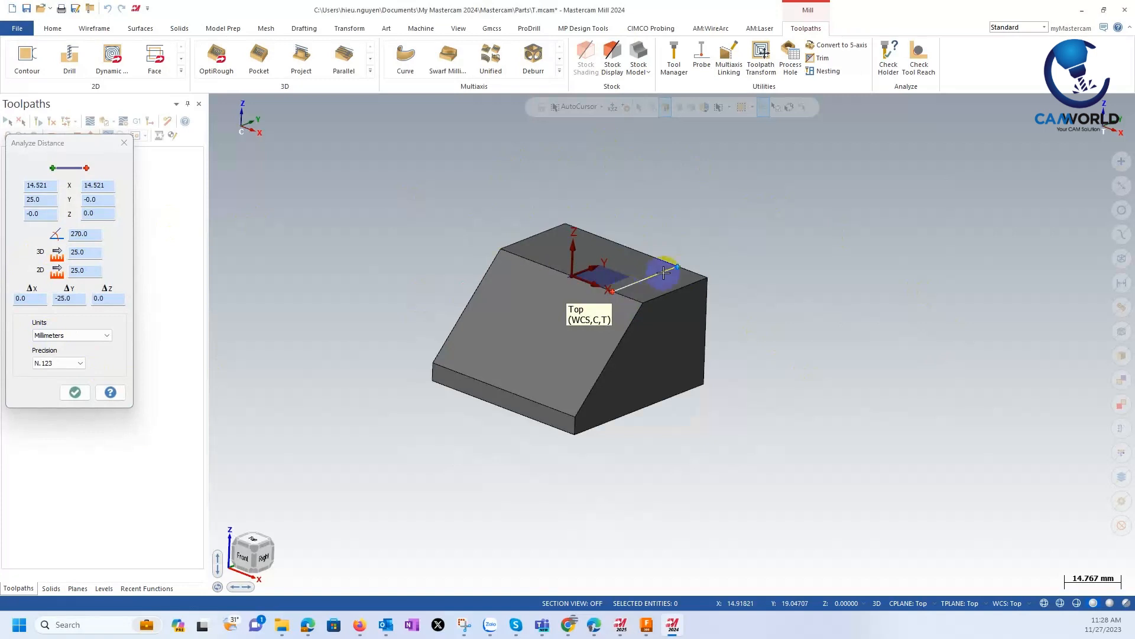
scroll(656, 368, up, 3)
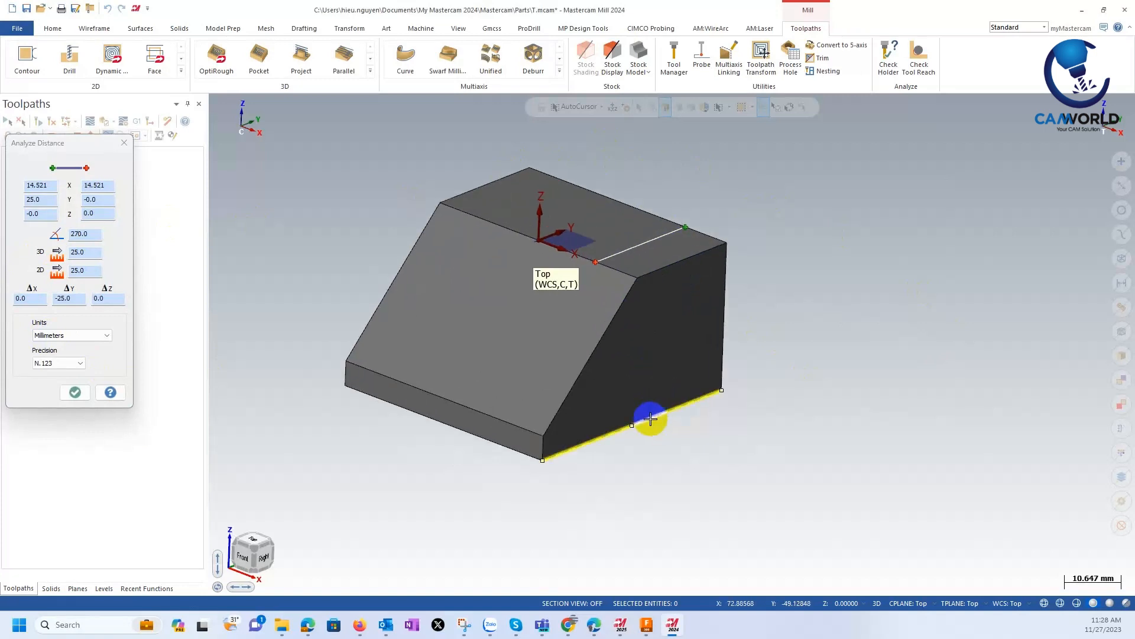
click(541, 460)
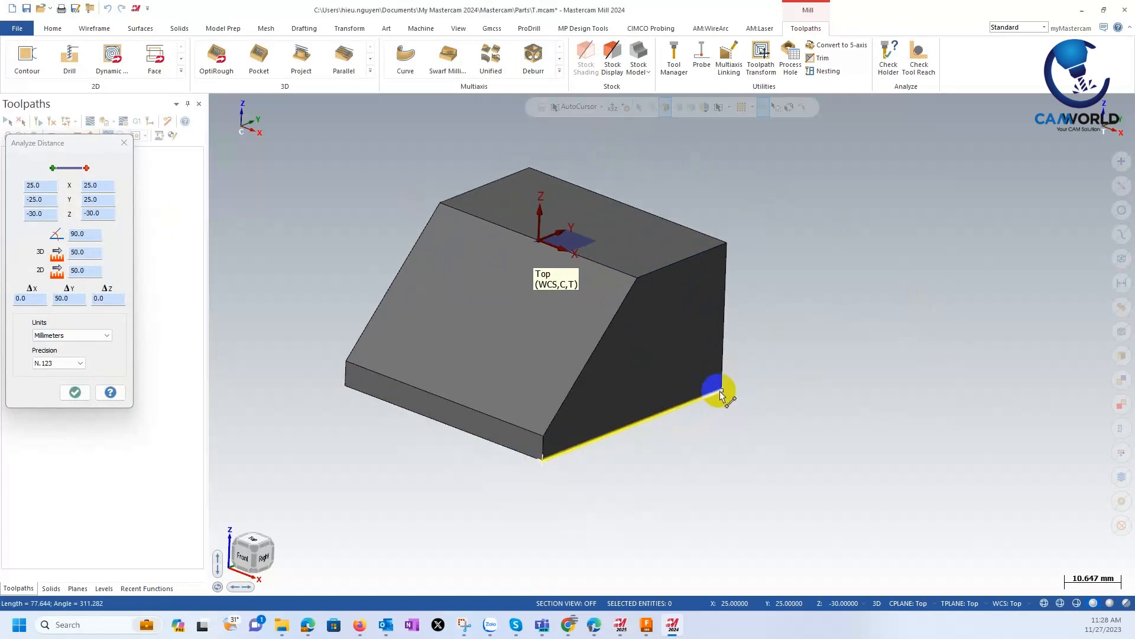
click(720, 395)
scroll(544, 339, down, 3)
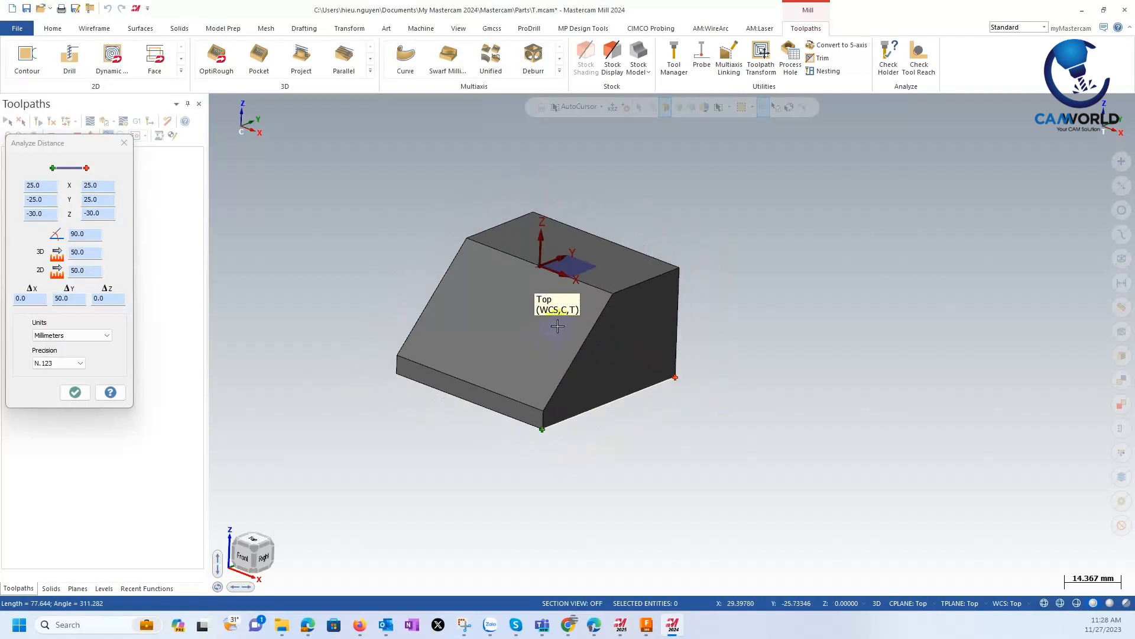
Measure the block's height along the rear vertical edge of the right side face and finish the distance analysis.
scroll(558, 326, up, 1)
click(696, 260)
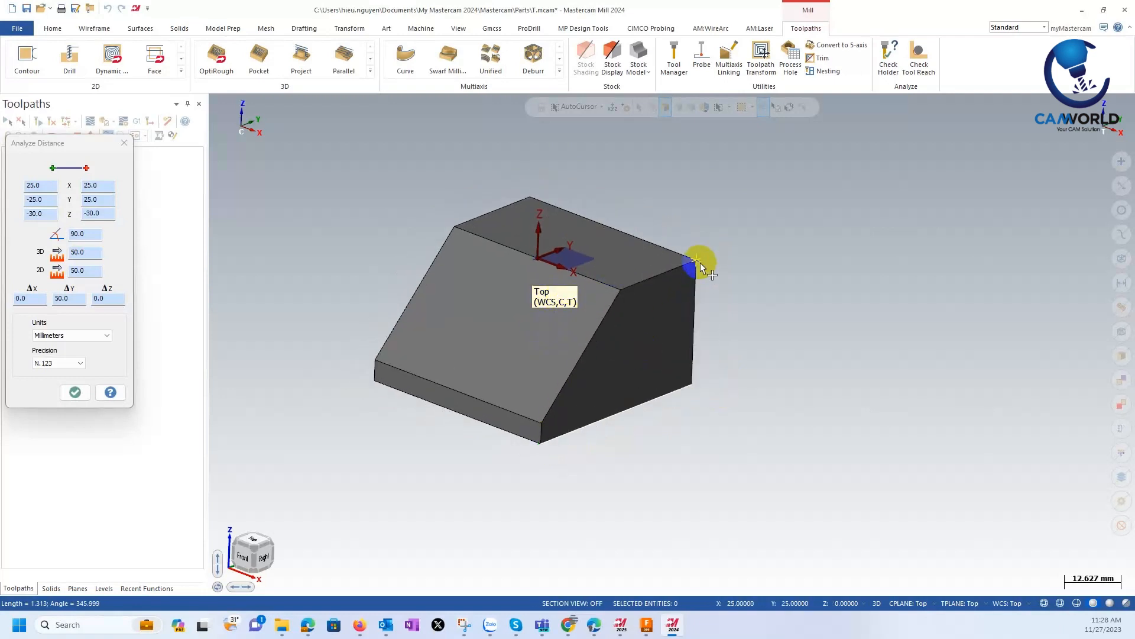
click(693, 386)
click(76, 392)
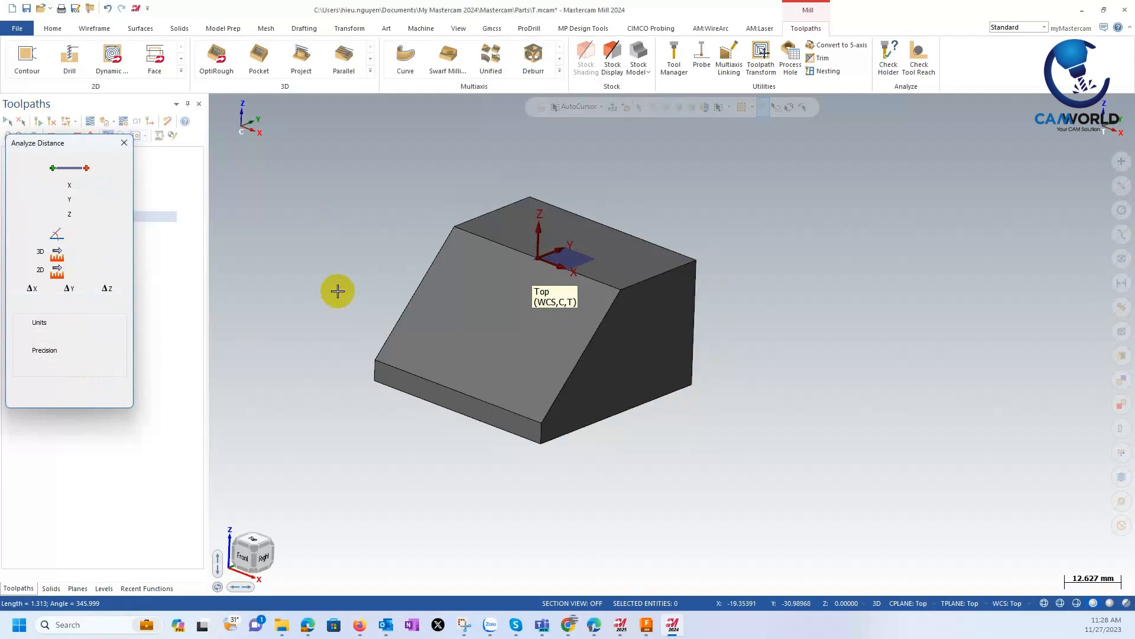
scroll(464, 242, up, 5)
scroll(346, 220, down, 4)
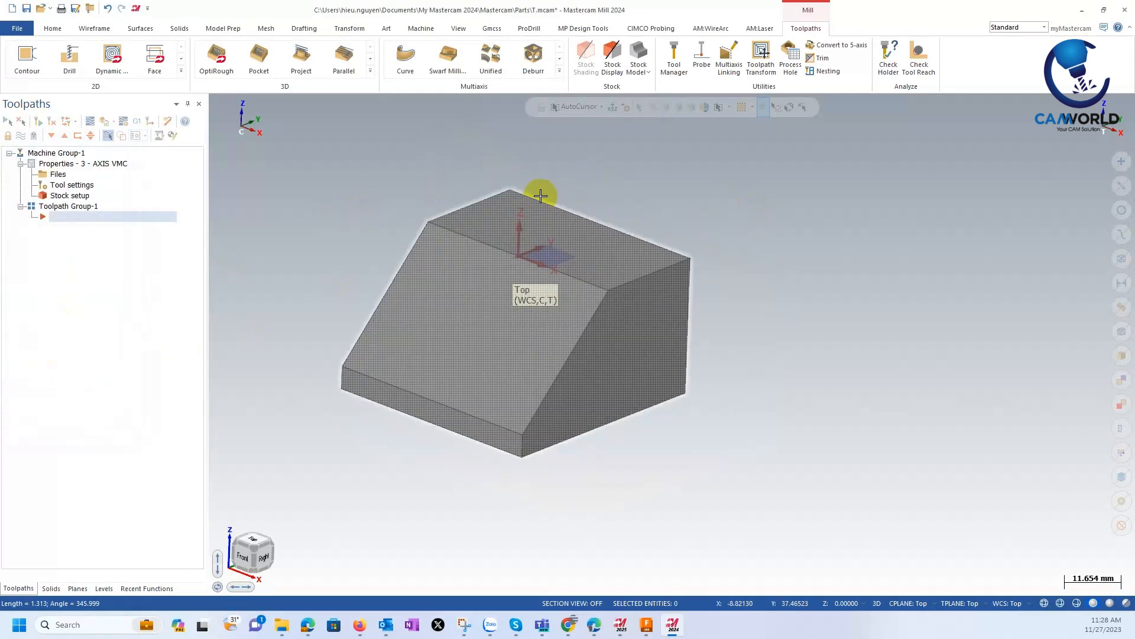
Open the Tool Manager and show the individual tools stored in the Mill_mm library.
click(674, 57)
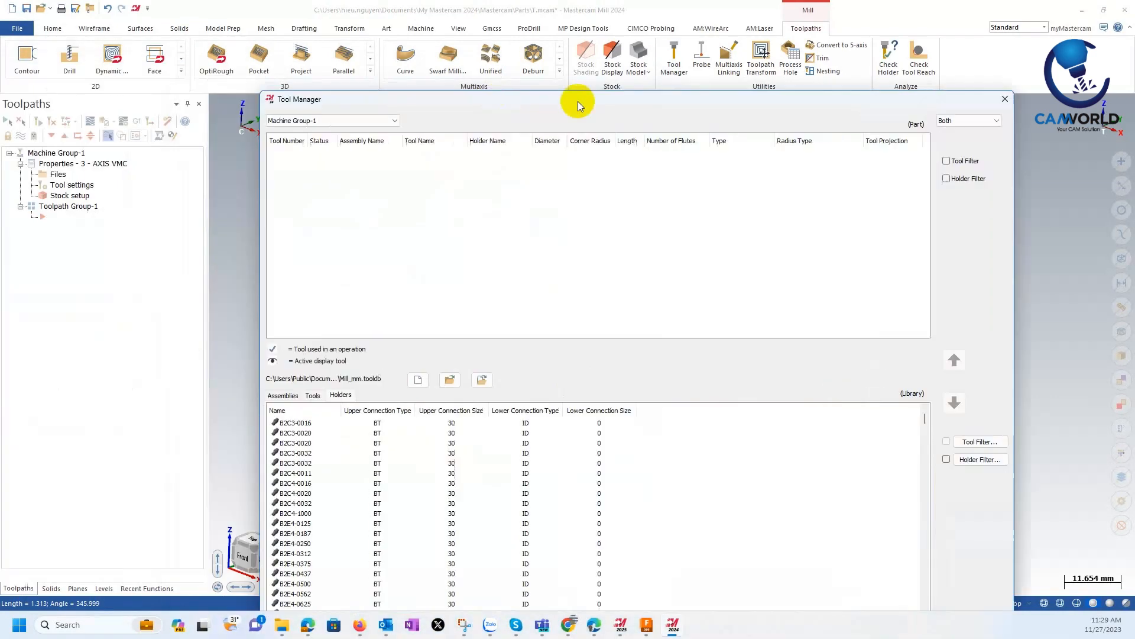
drag(578, 101, 507, 56)
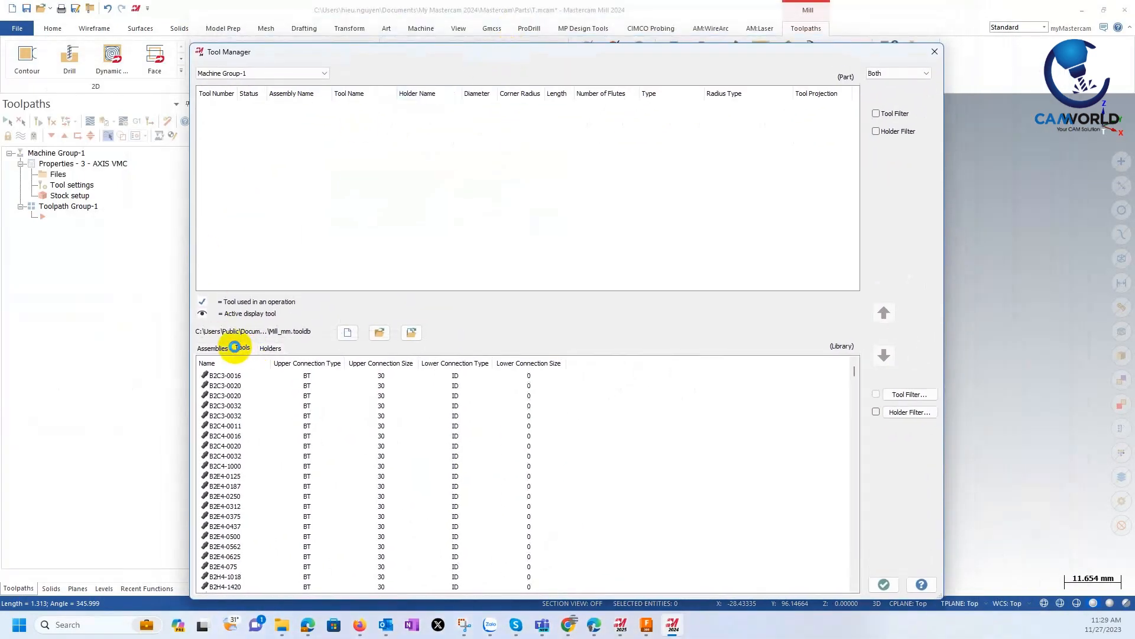
click(238, 348)
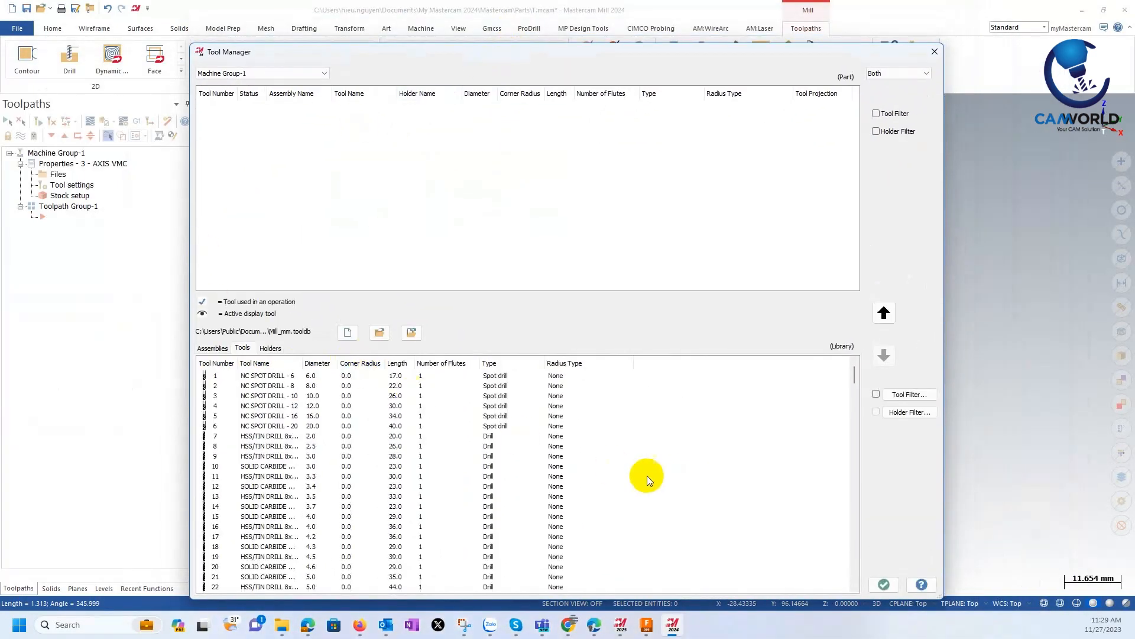
click(343, 506)
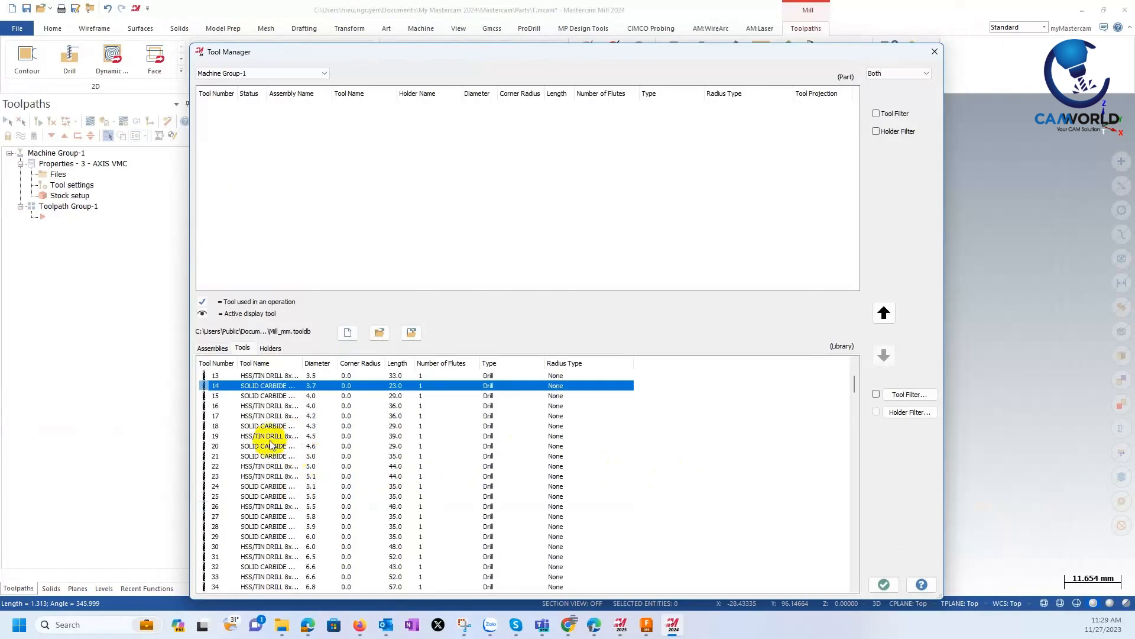
click(214, 348)
click(242, 349)
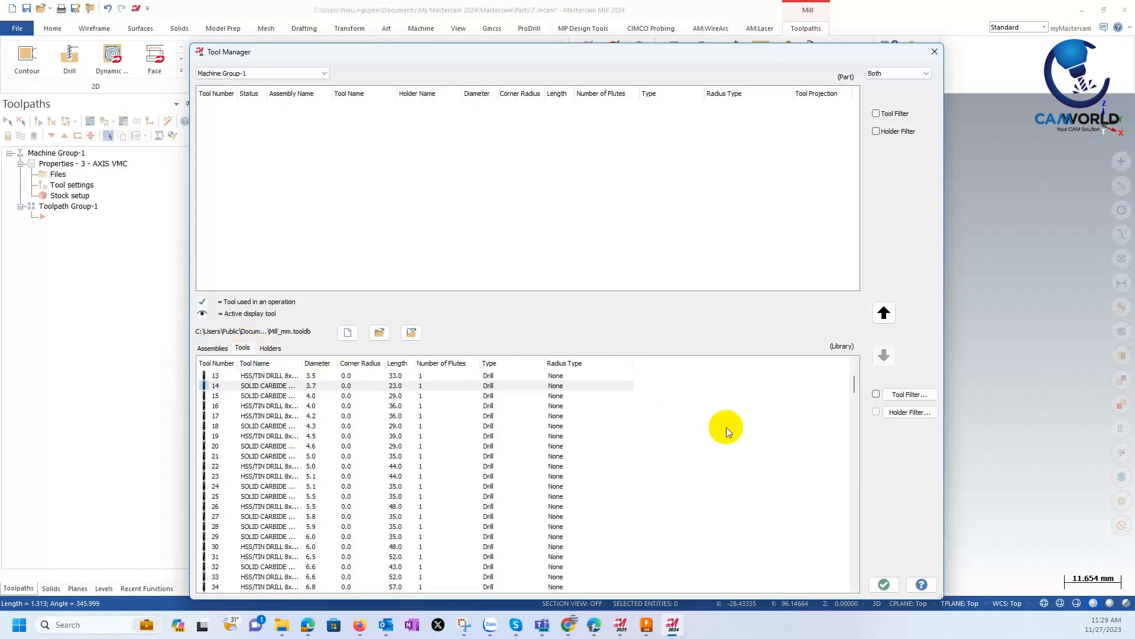
Enable the library's tool filter and restrict its tool types to bull endmills.
click(875, 393)
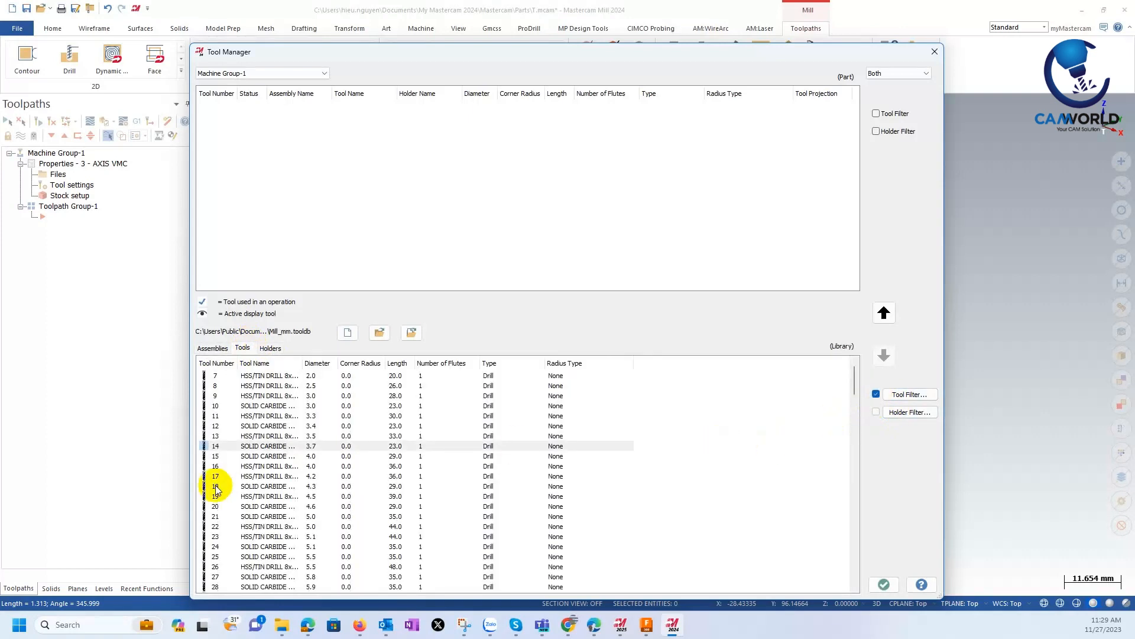
scroll(264, 507, down, 11)
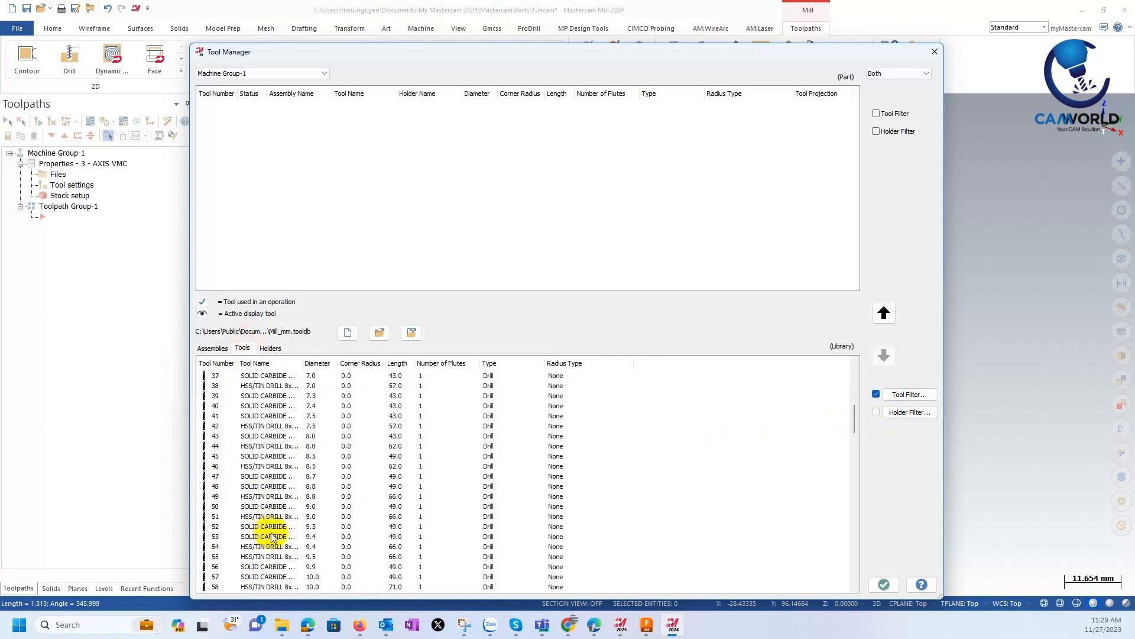
click(283, 567)
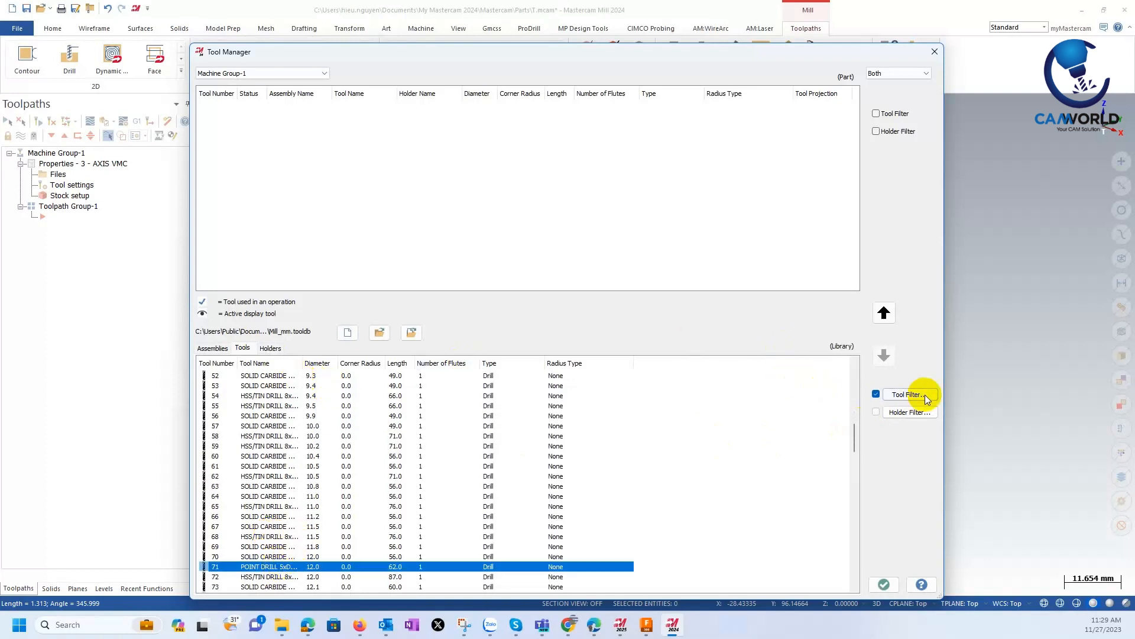
click(891, 393)
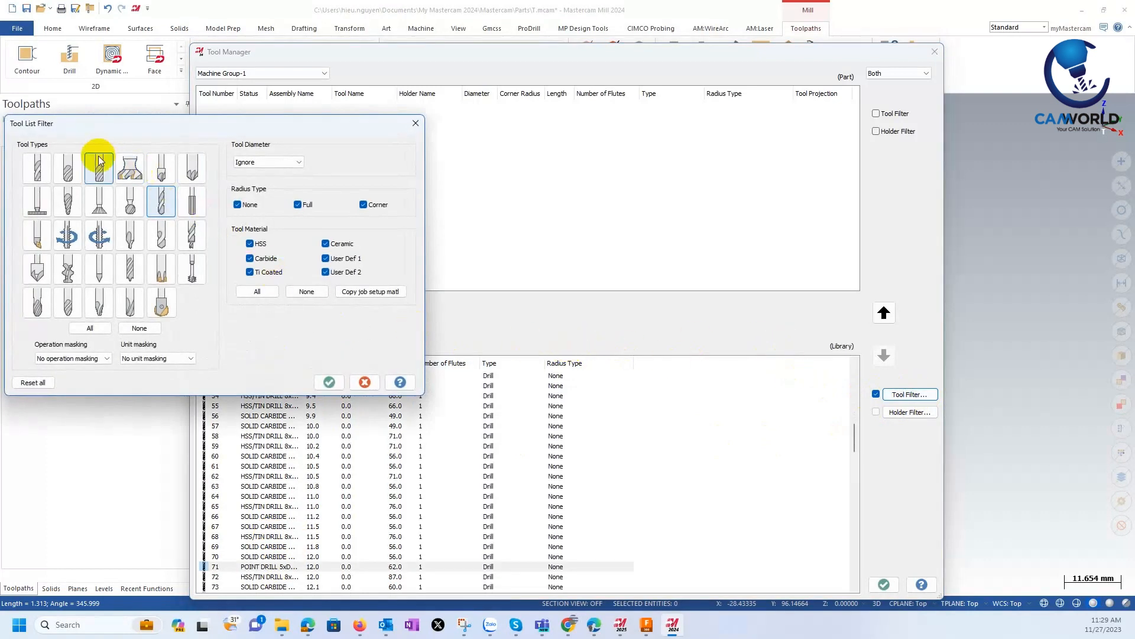
click(91, 173)
click(329, 382)
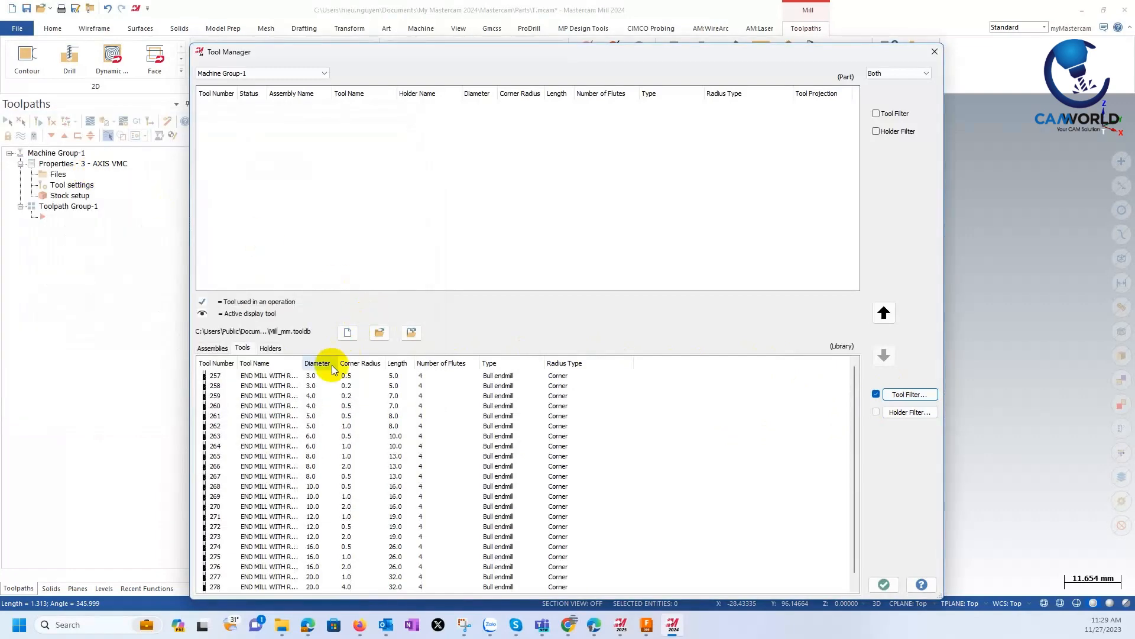
Add library tool 270, the 10 mm bull endmill with 2 mm corner radius, to Machine Group-1 and accept the tool list.
click(317, 507)
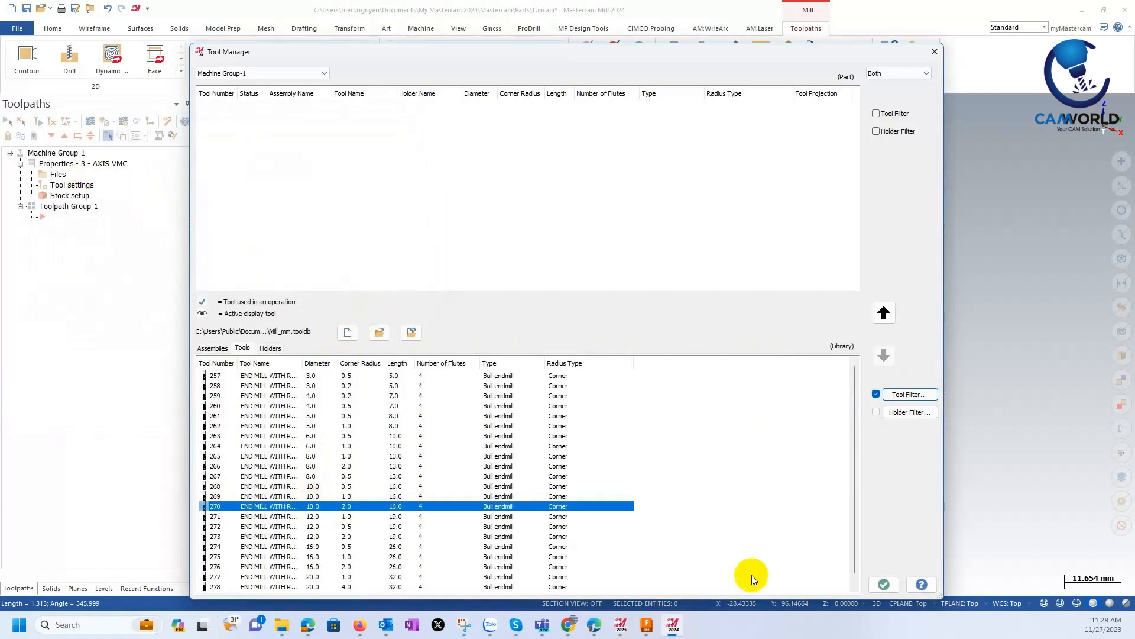
double_click(263, 507)
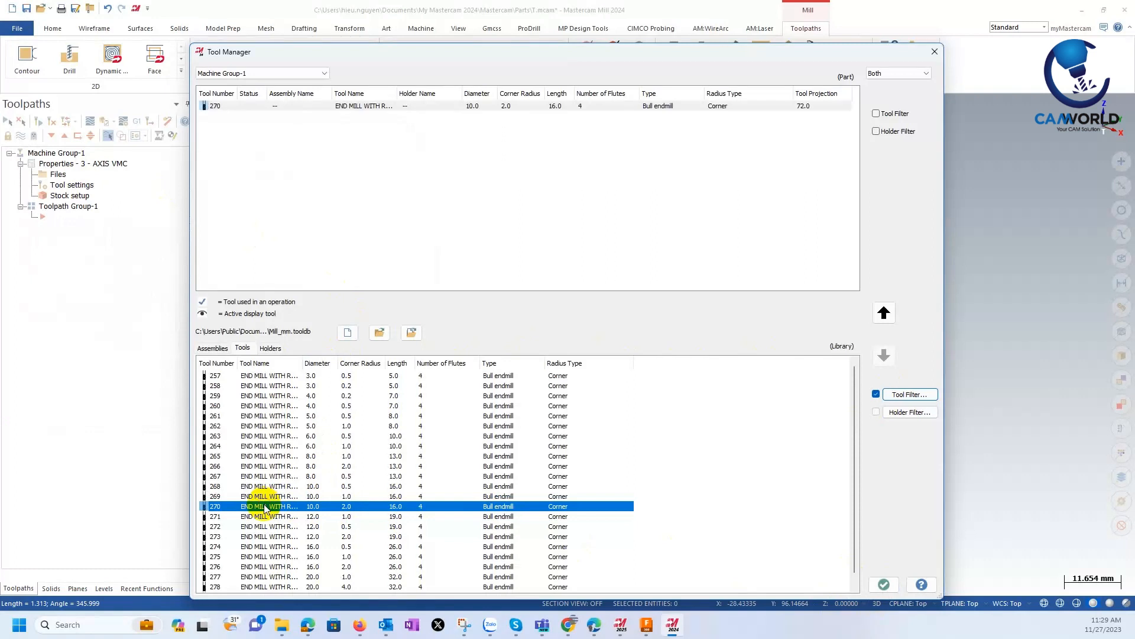
click(270, 347)
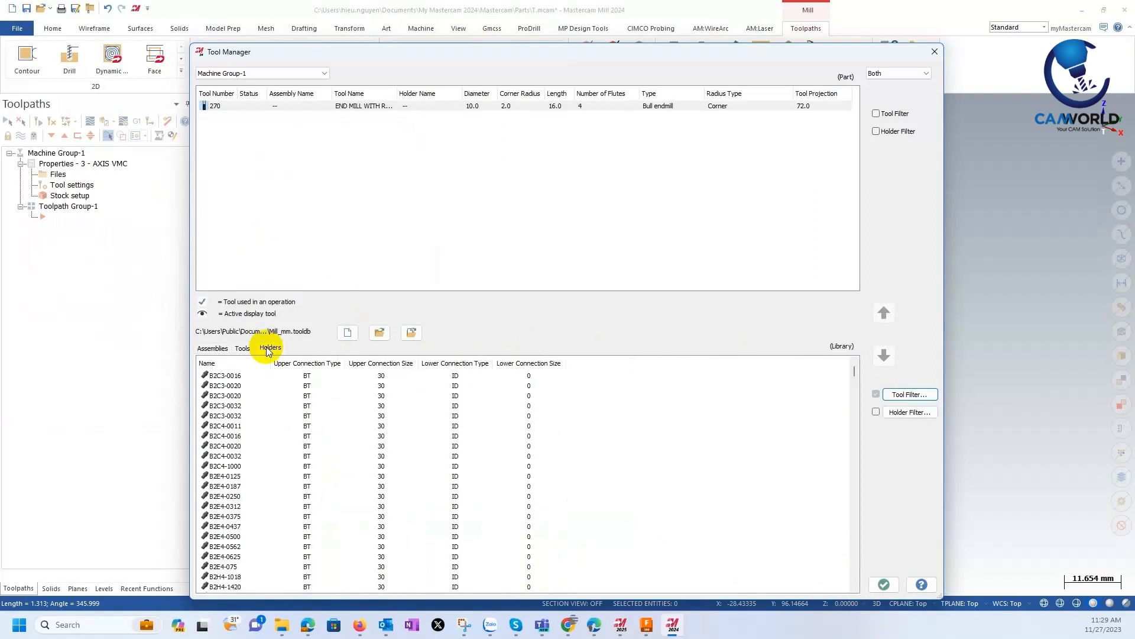
click(258, 459)
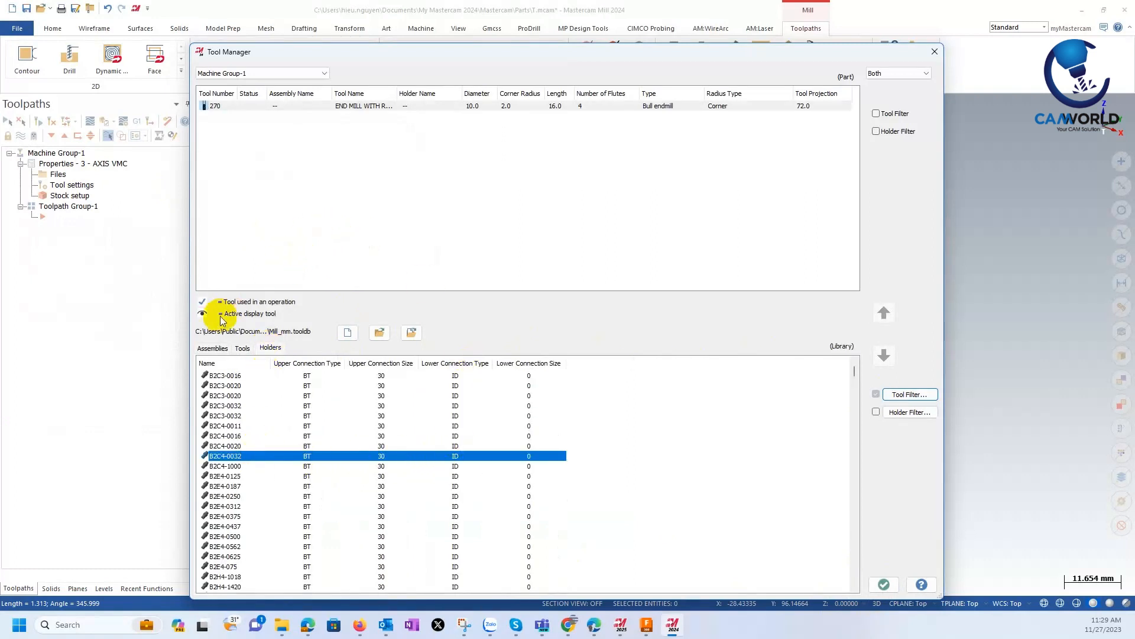
click(212, 349)
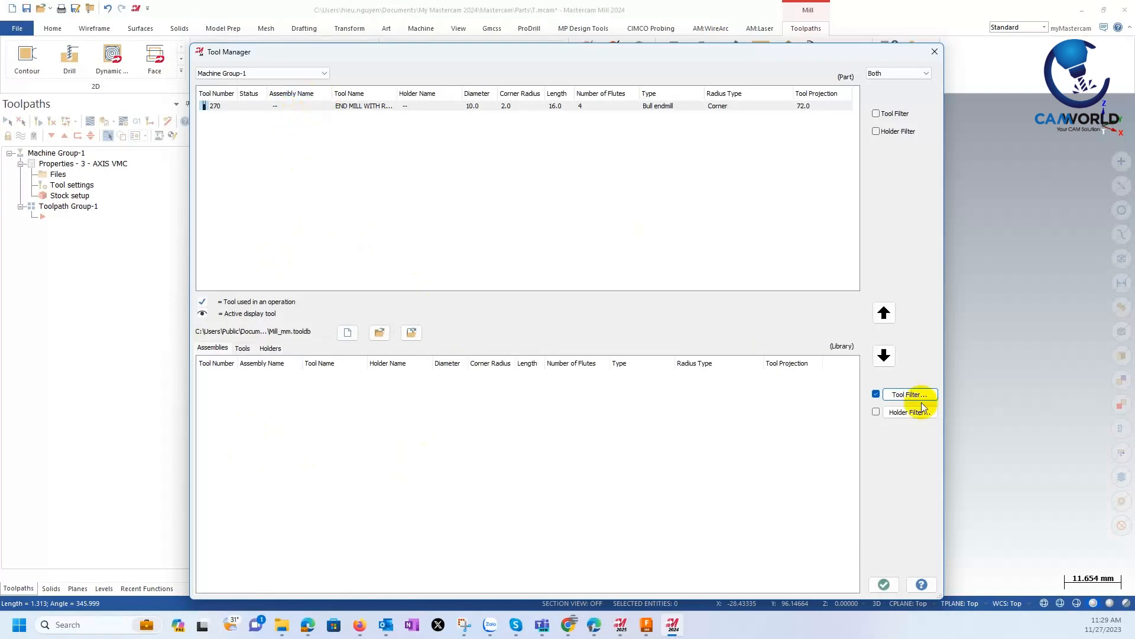
click(881, 585)
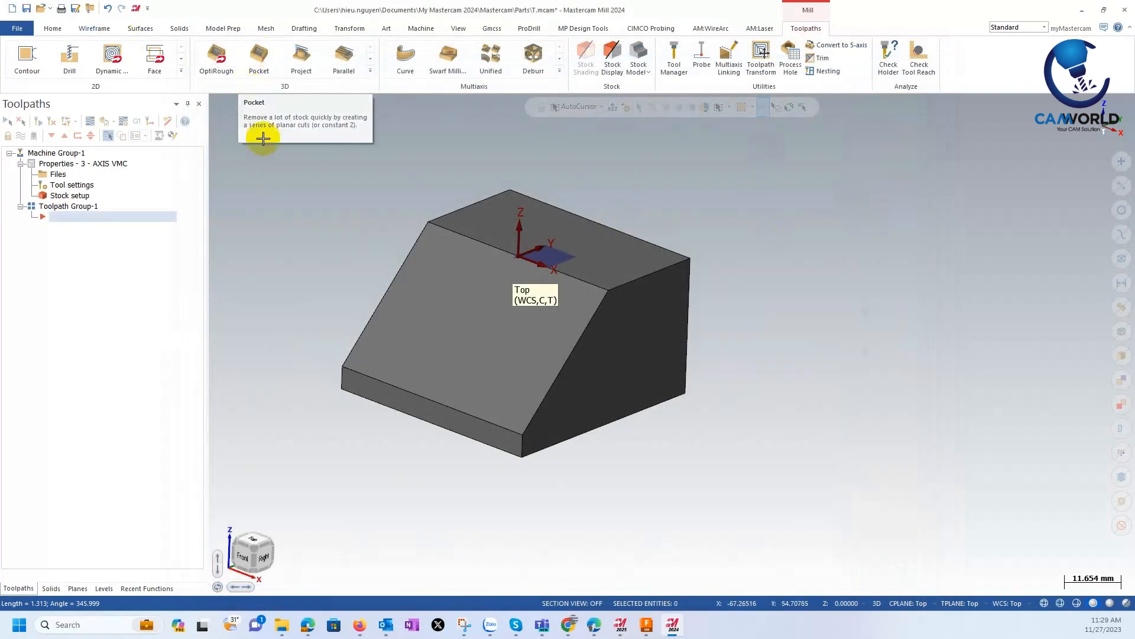
Create a Surface Finish Parallel toolpath with the block's sloped front face as its drive surface.
middle_drag(380, 320, 367, 322)
right_click(148, 269)
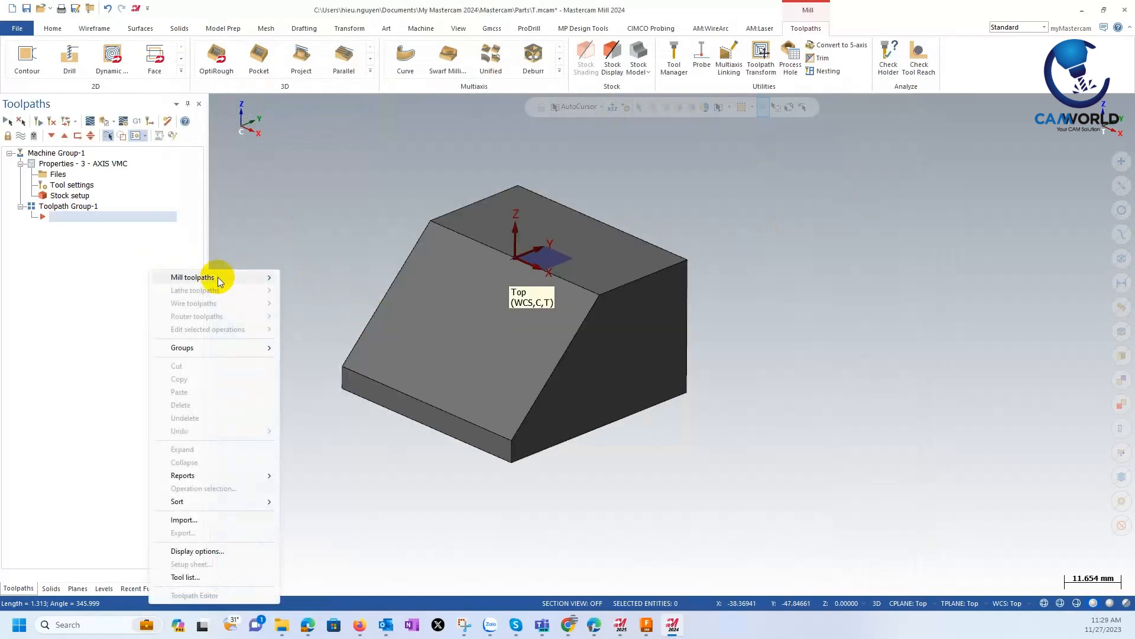
mouse_move(219, 278)
mouse_move(379, 388)
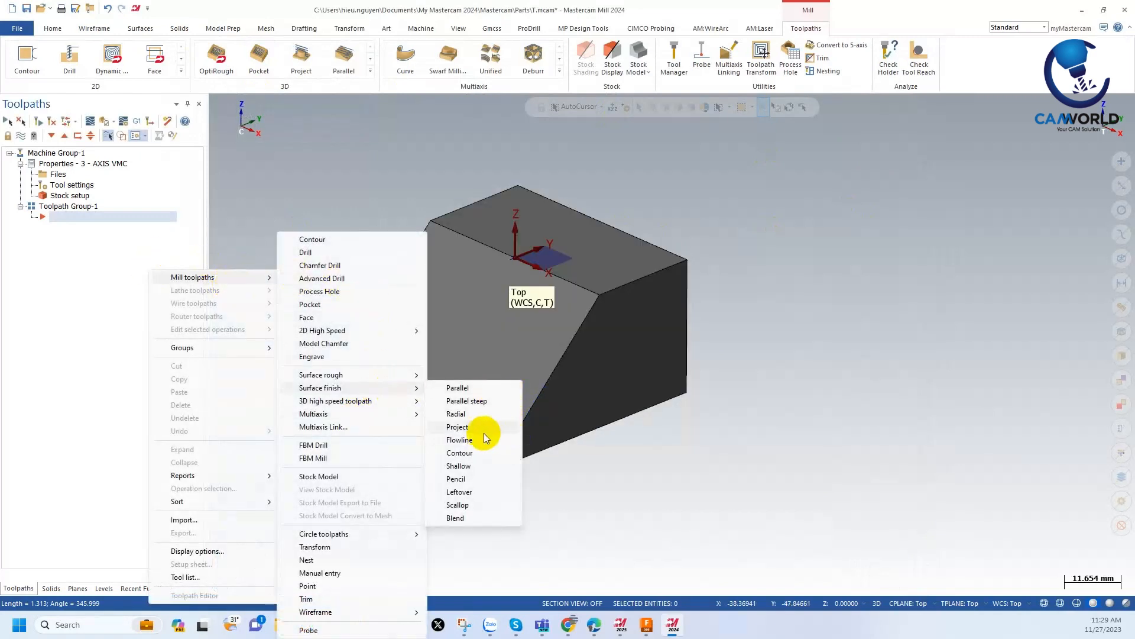
click(495, 387)
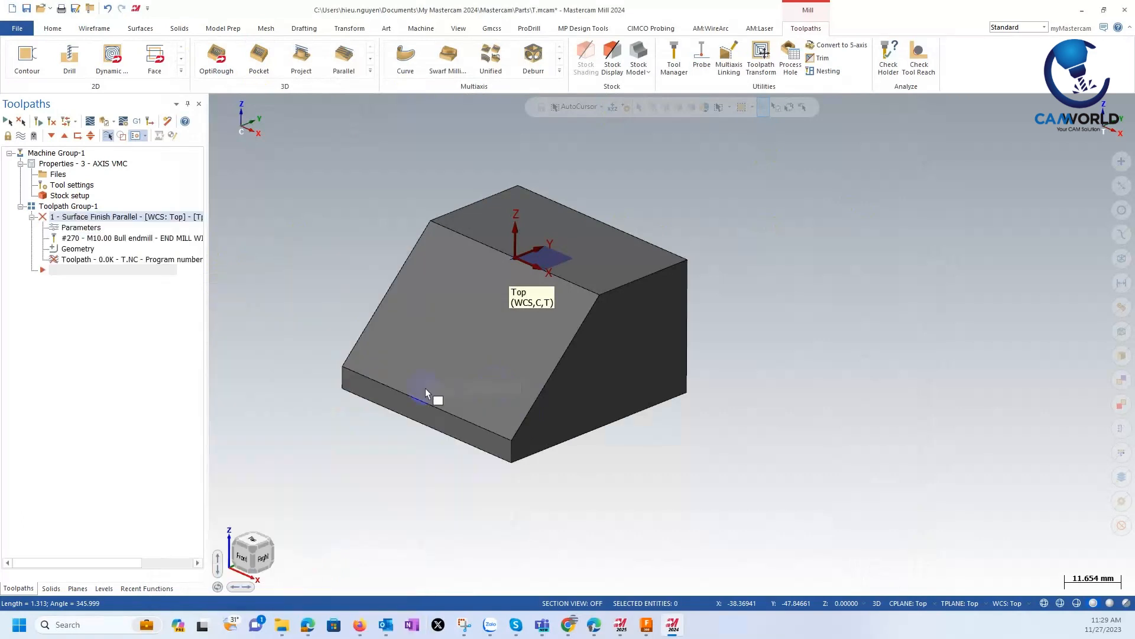
click(471, 334)
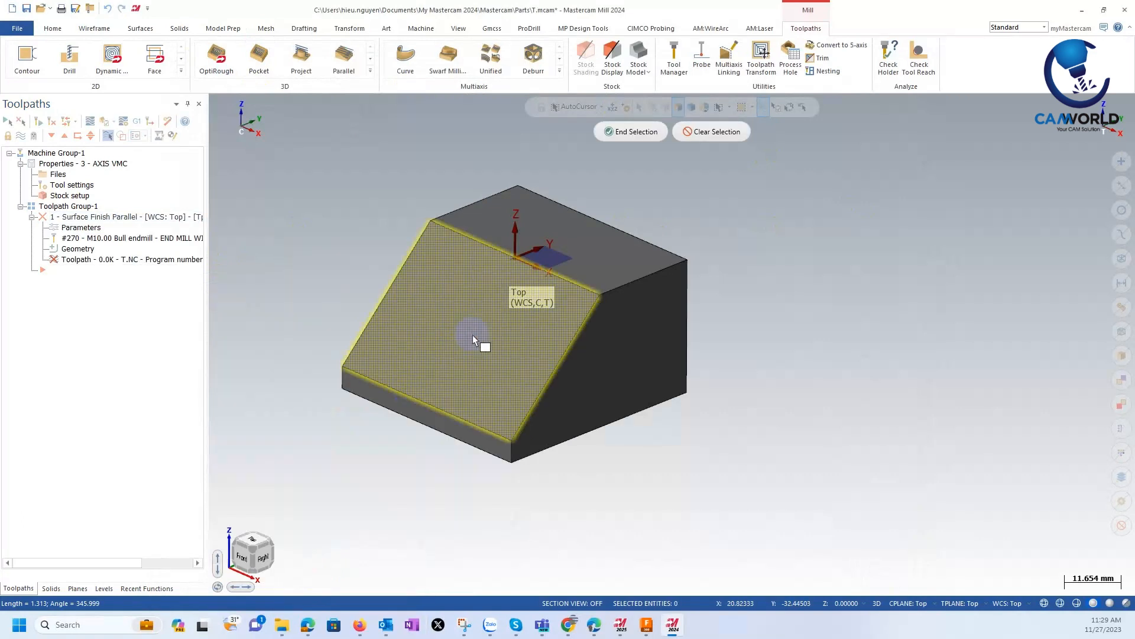
click(624, 130)
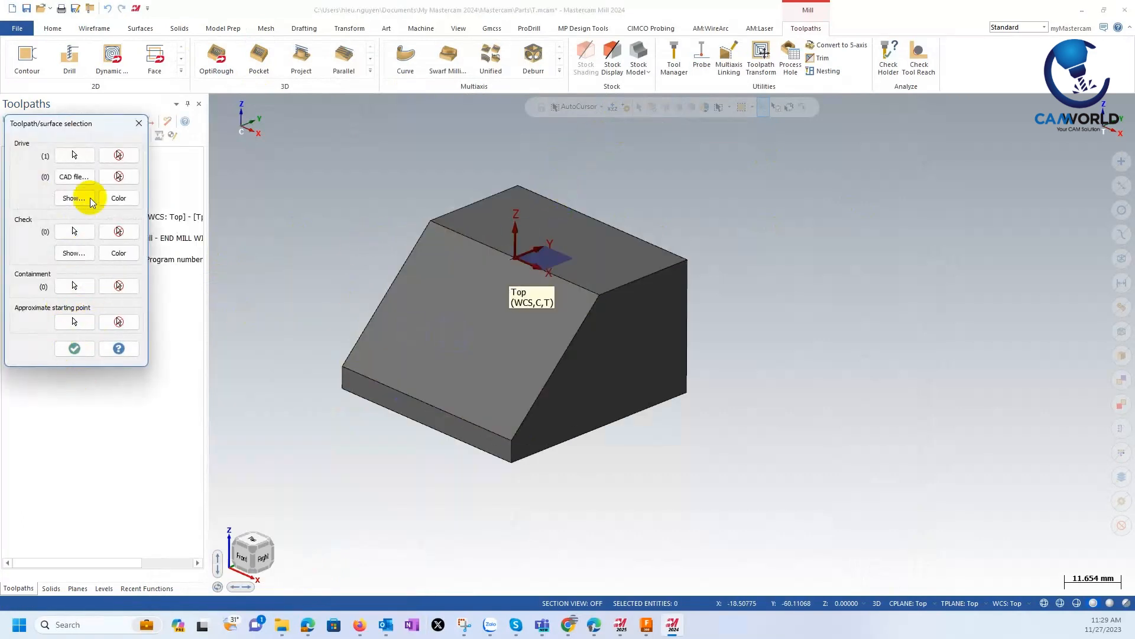
click(66, 350)
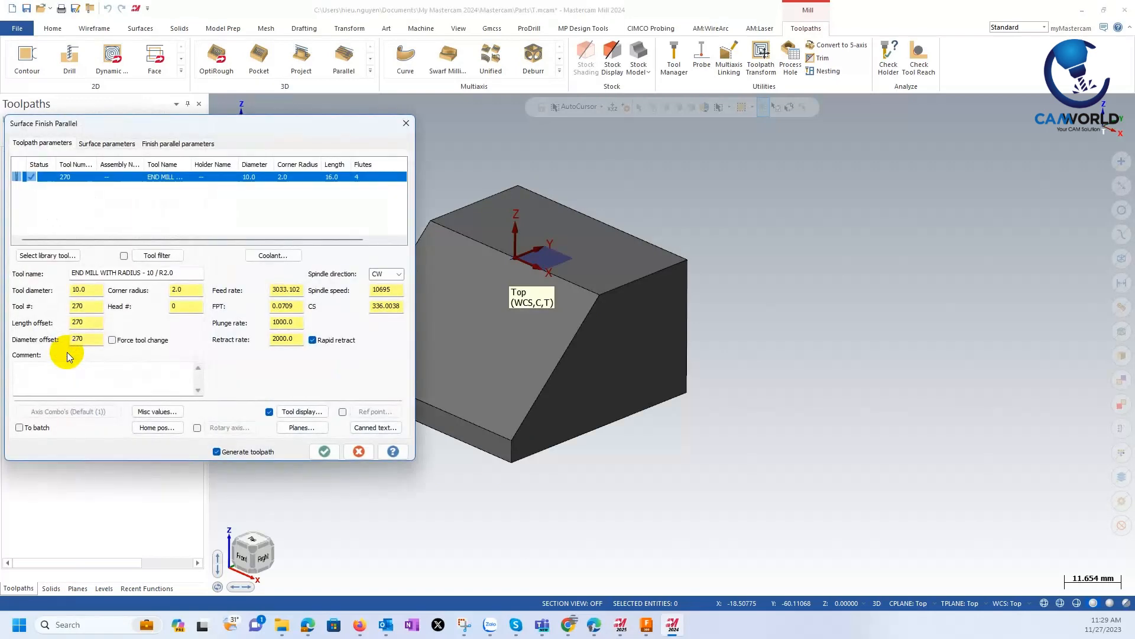
Set 0.3 stock to leave on drive, 1.2 maximum stepover, Zigzag cutting and a -90 machining angle, and generate the toolpath.
click(104, 143)
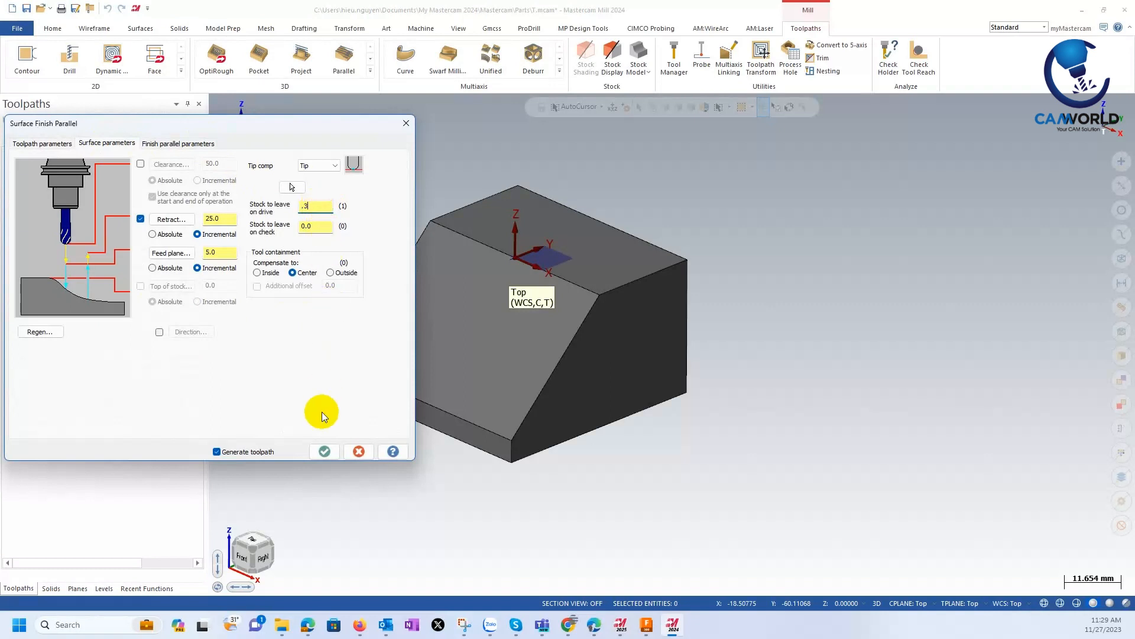
click(177, 143)
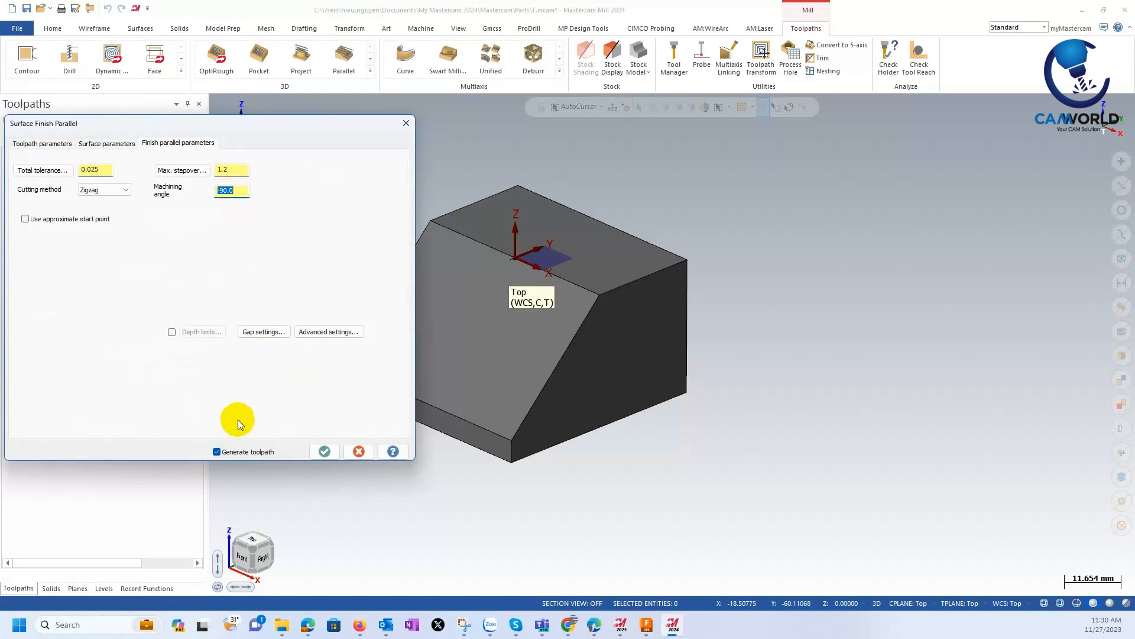
click(312, 452)
Inspect the parallel passes on the sloped face from the Top view.
scroll(473, 329, up, 3)
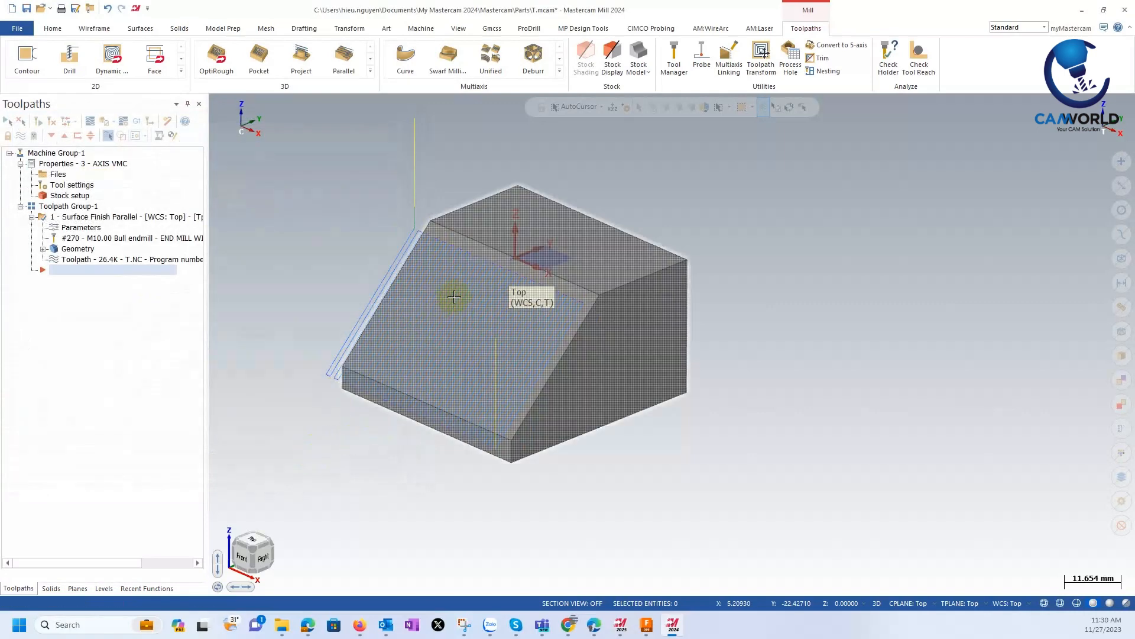
scroll(646, 350, down, 2)
right_click(737, 247)
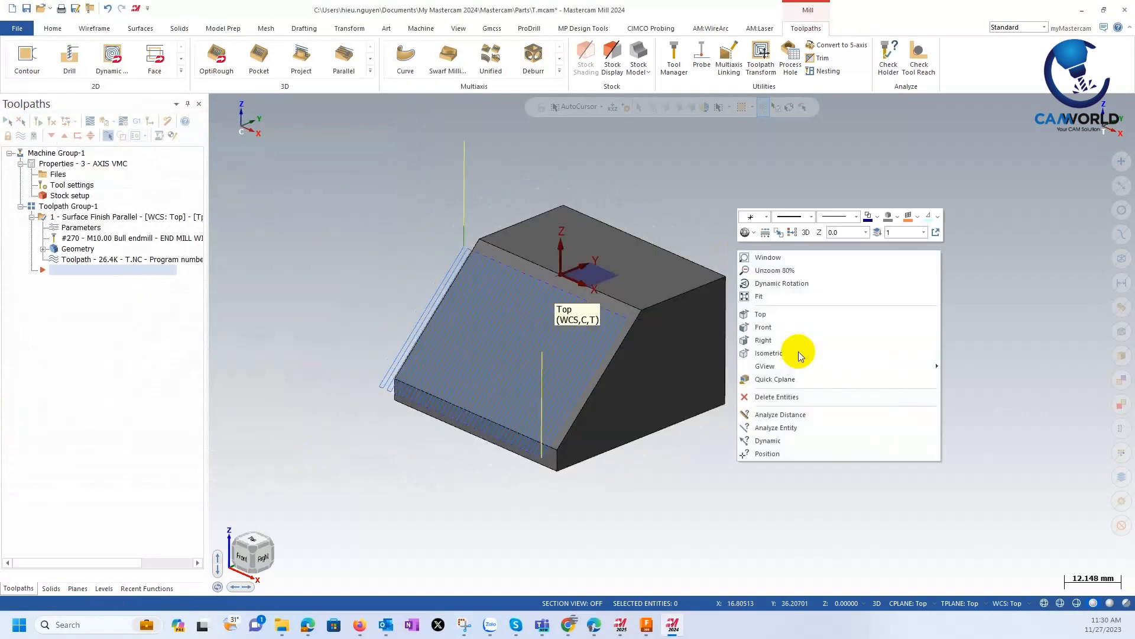
click(760, 314)
scroll(710, 398, up, 4)
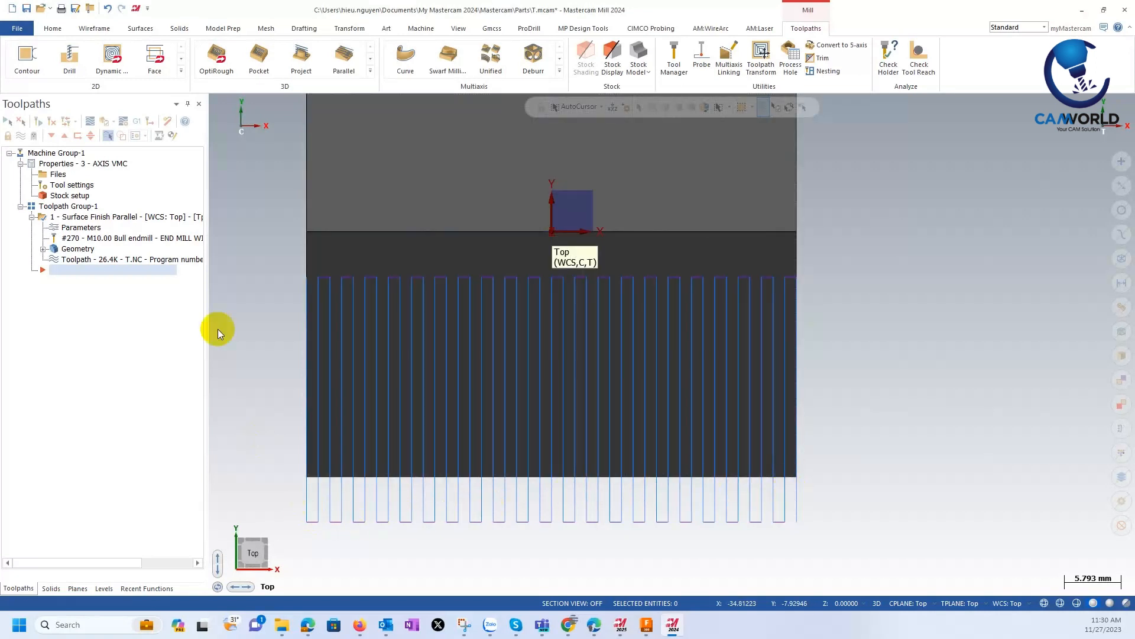
Backplot the parallel toolpath from the Right view with the holder hidden, and inspect the tool's entry at the slope's upper edge.
click(180, 261)
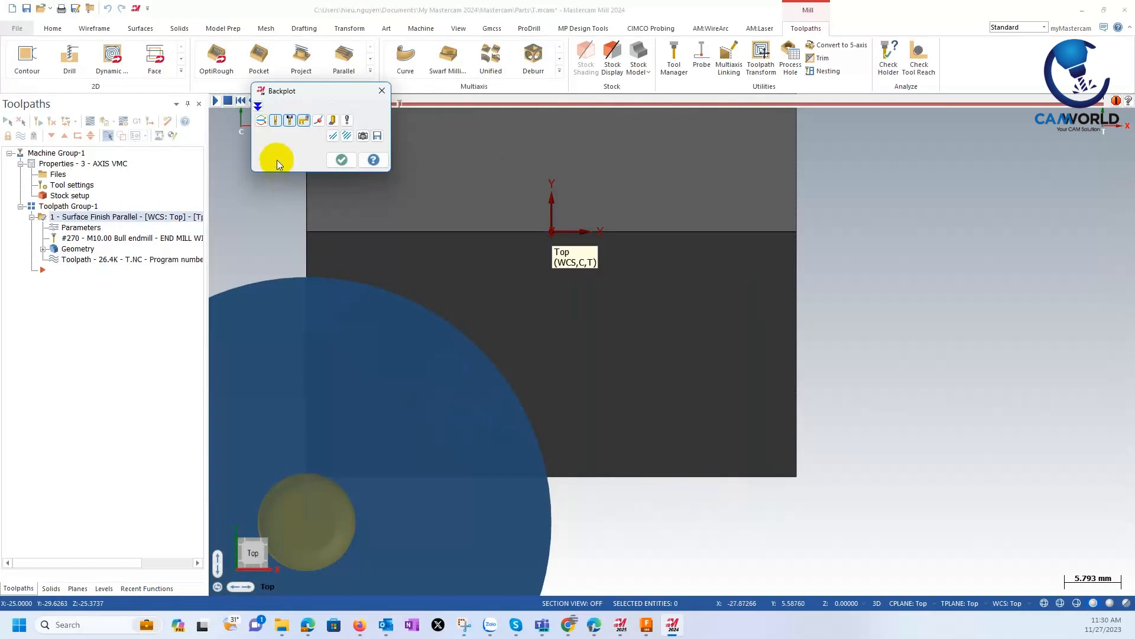
right_click(999, 259)
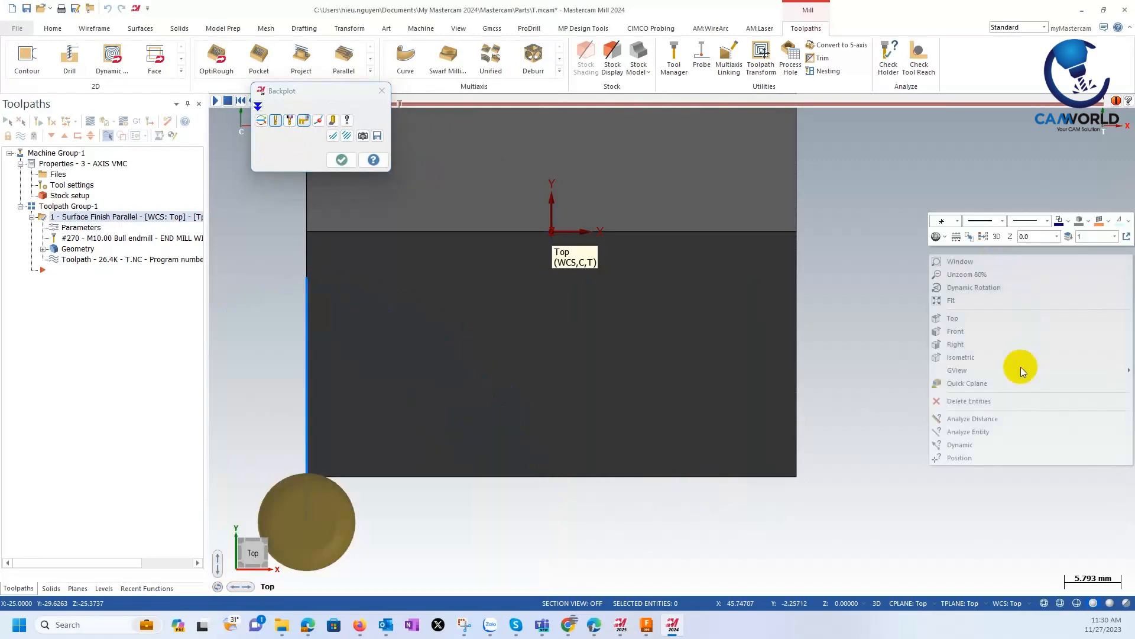
click(978, 348)
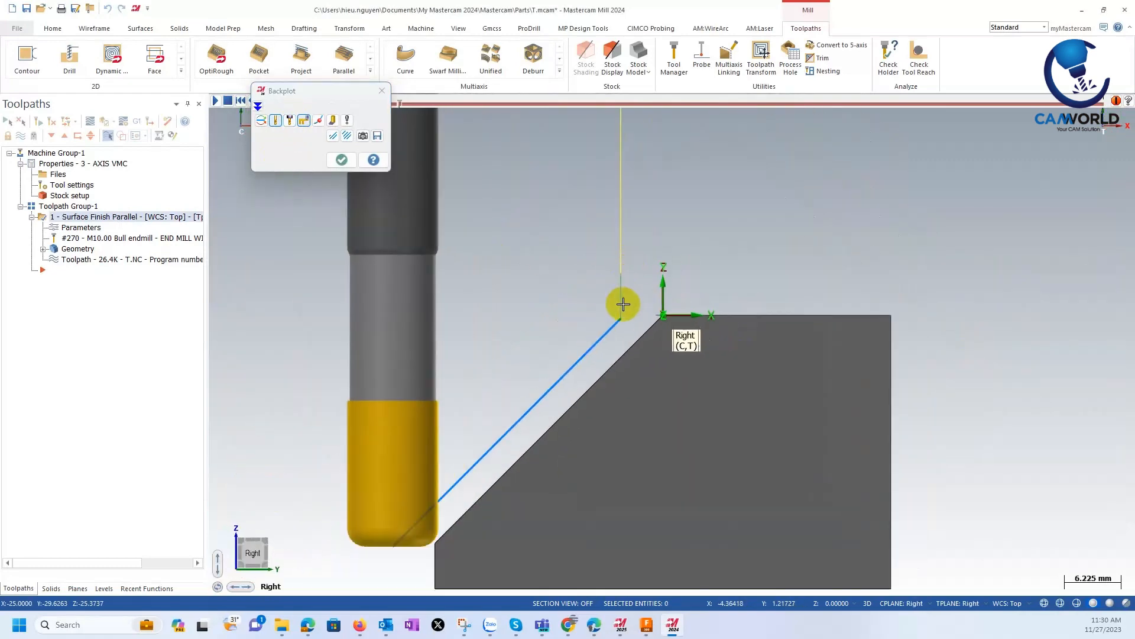
scroll(680, 313, up, 3)
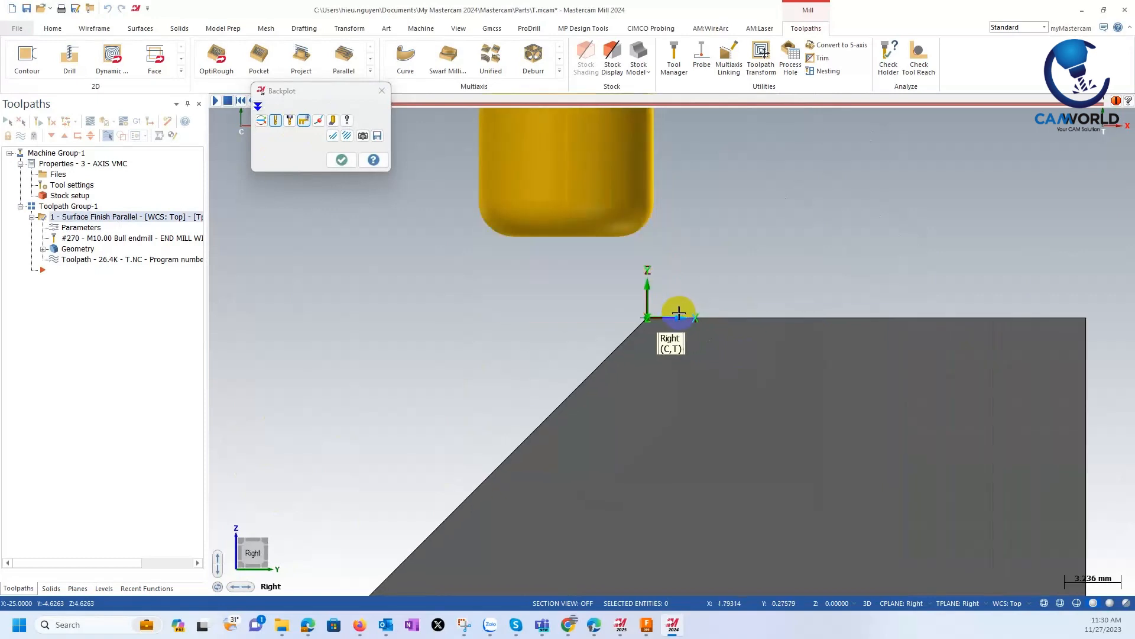
click(677, 313)
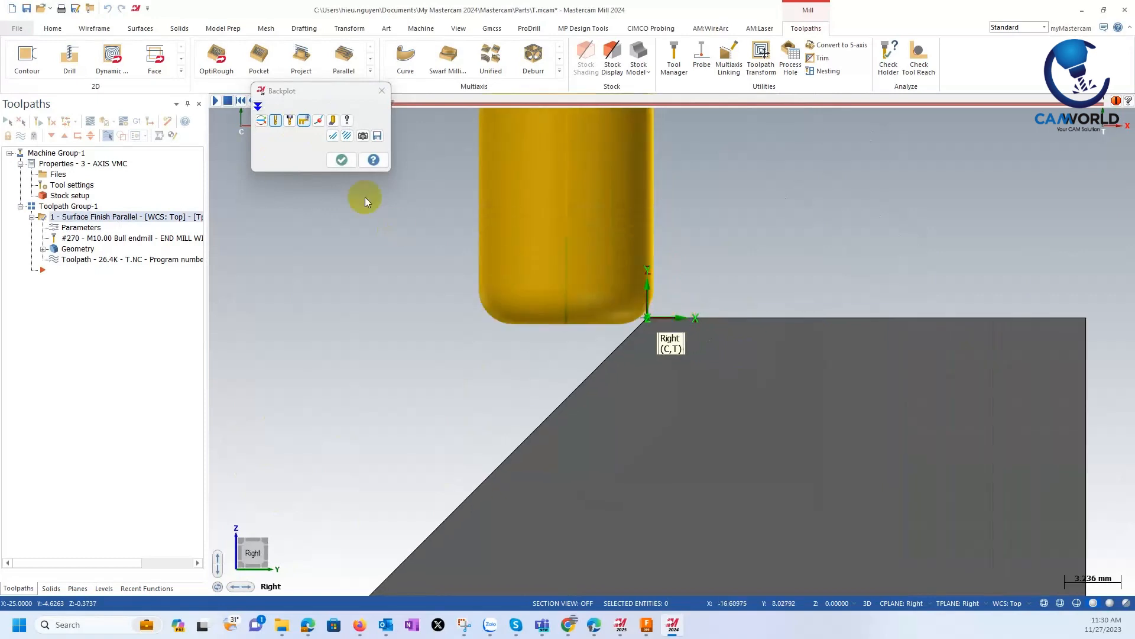
click(343, 160)
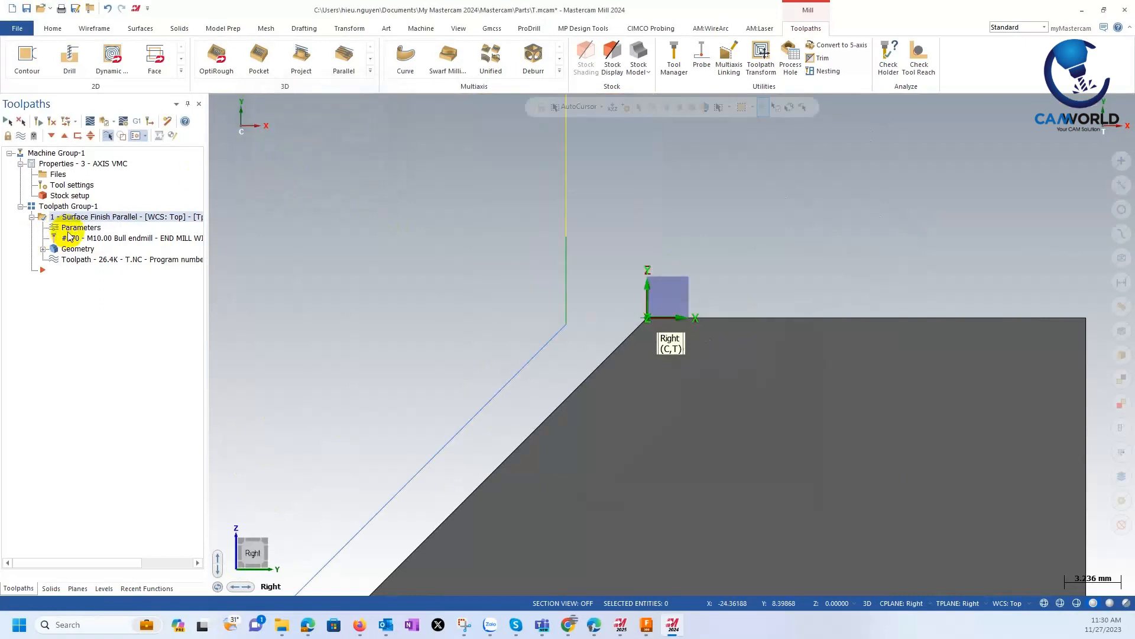
Set the tangential line length to 2.0 in the parallel toolpath's gap settings and regenerate it.
click(78, 228)
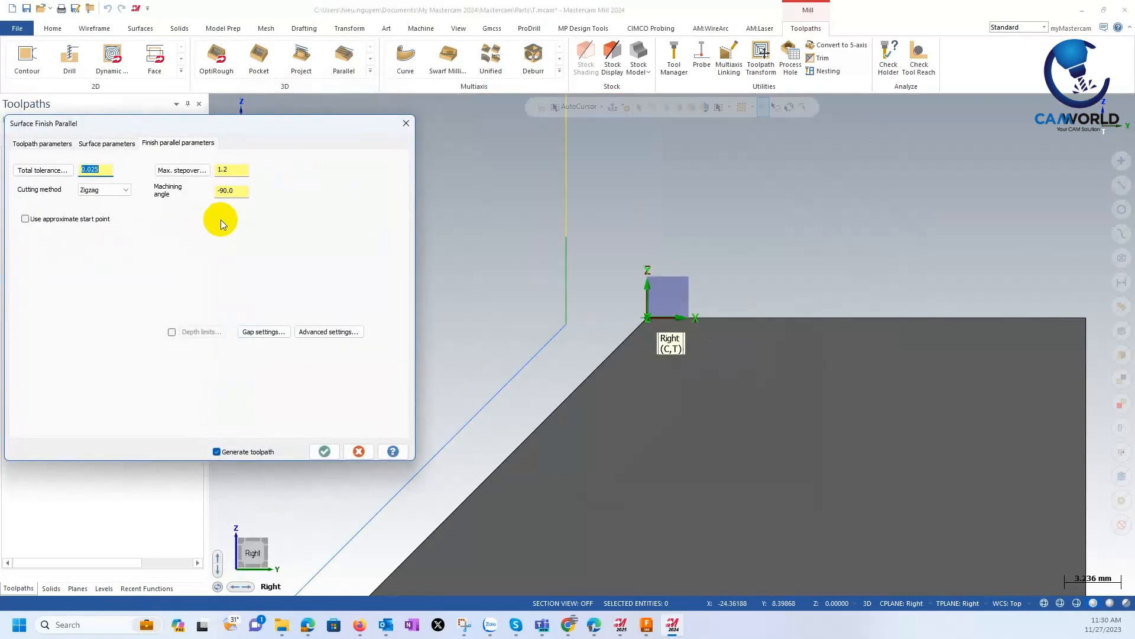
click(263, 332)
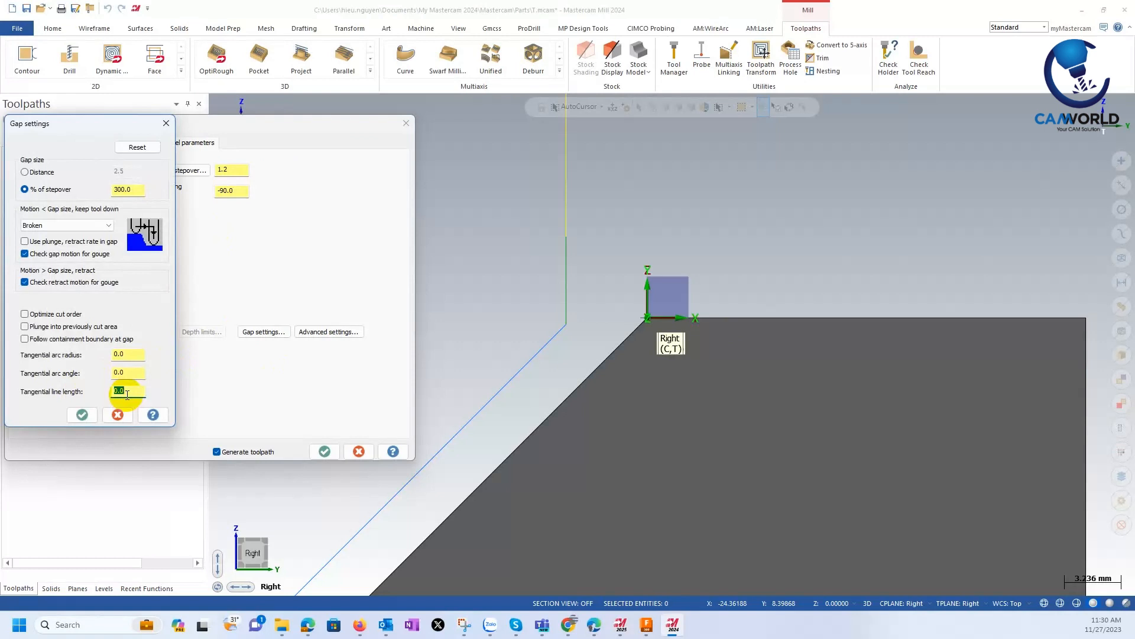
click(82, 414)
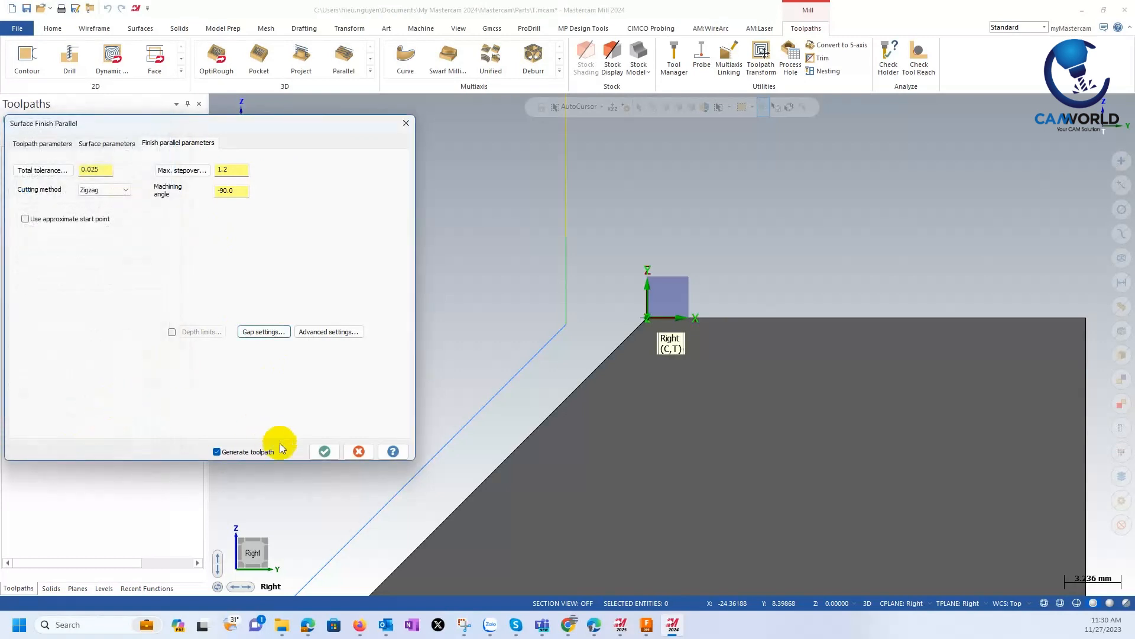
click(325, 451)
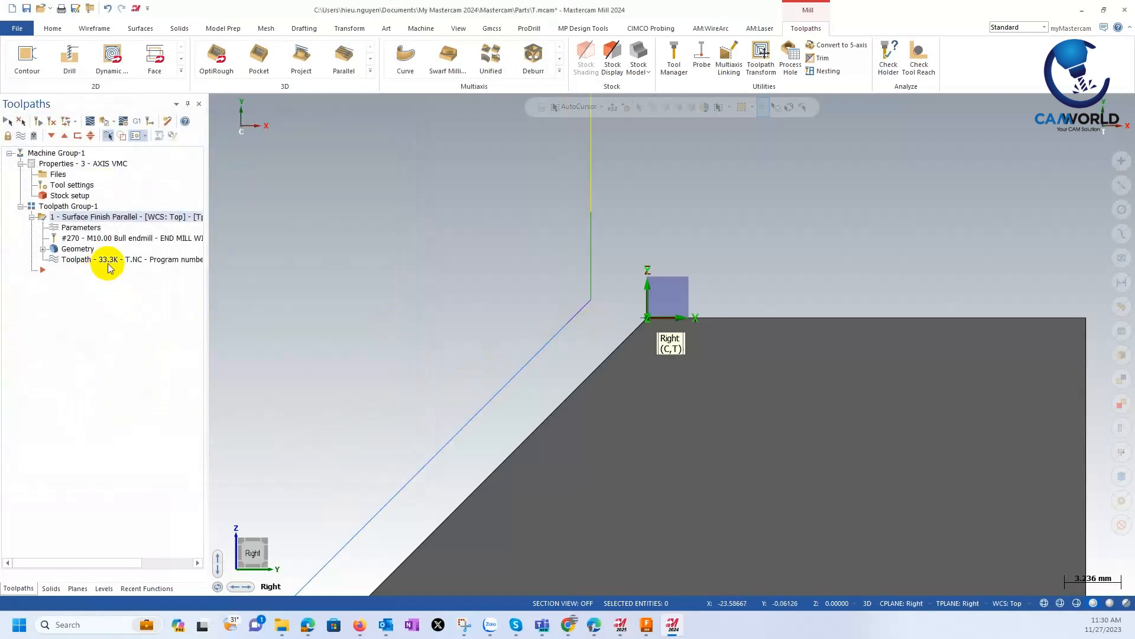
Backplot the regenerated toolpath to check the tool's extended entry and exit beyond the sloped face.
click(124, 262)
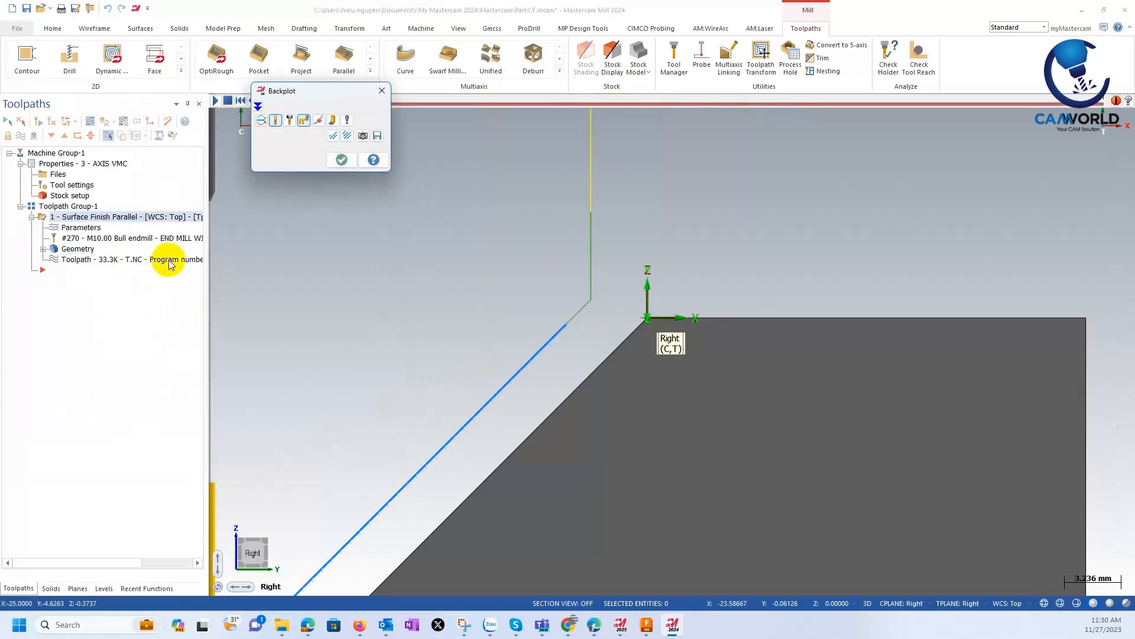
scroll(621, 275, down, 4)
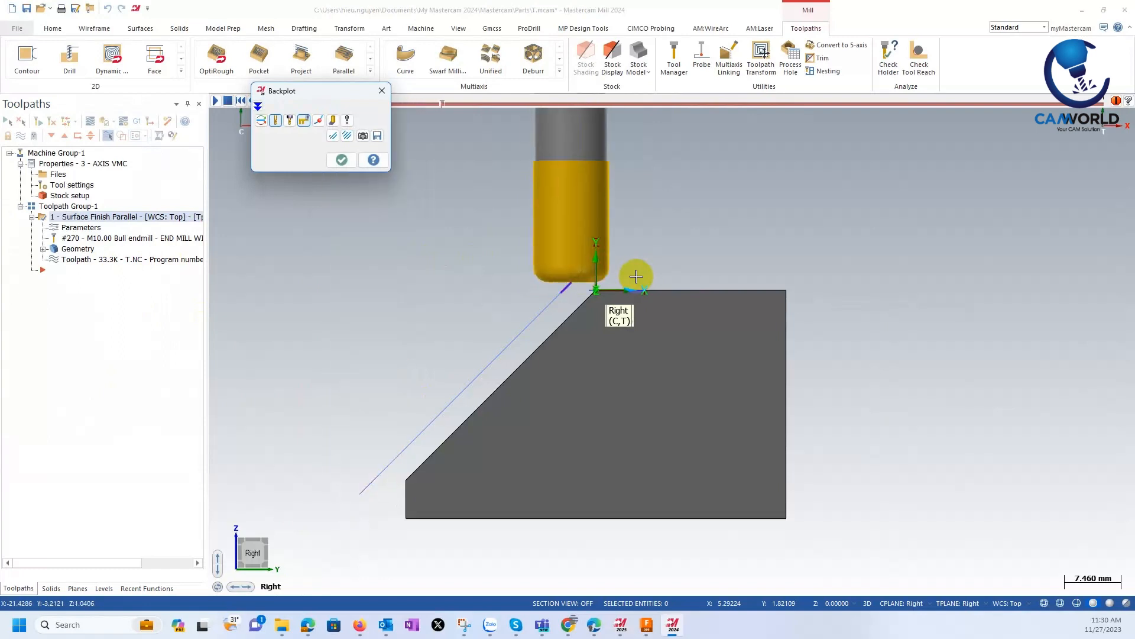
click(332, 165)
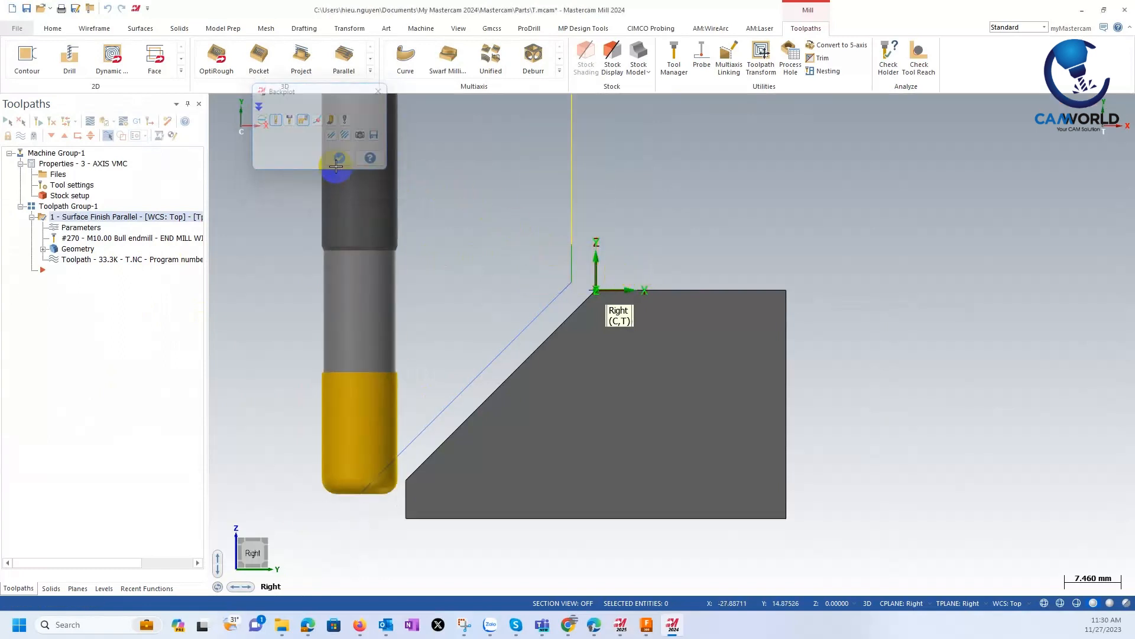
Launch Verify for the Surface Finish Parallel operation and show the block with its toolpath in Isometric view.
right_click(83, 218)
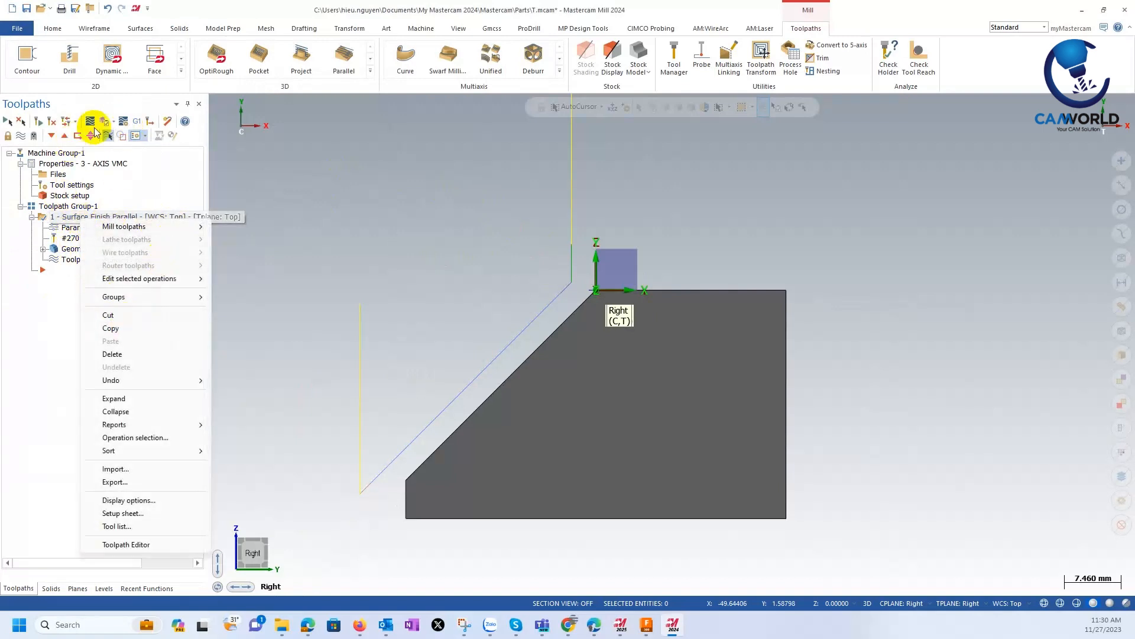
click(369, 205)
click(101, 118)
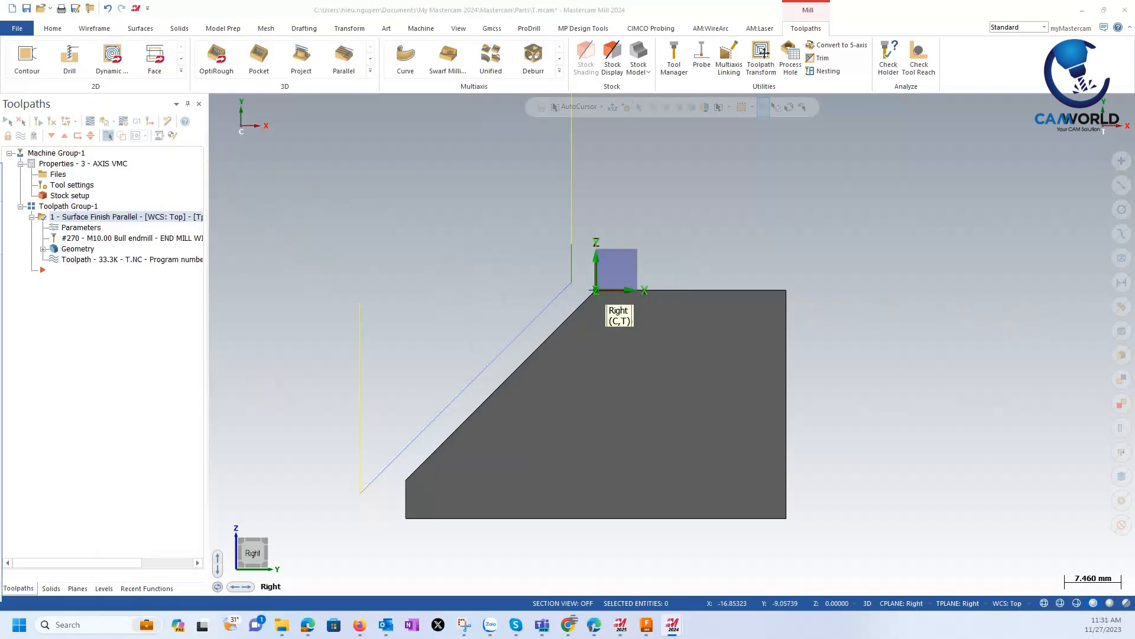
drag(0, 168, 596, 106)
click(988, 276)
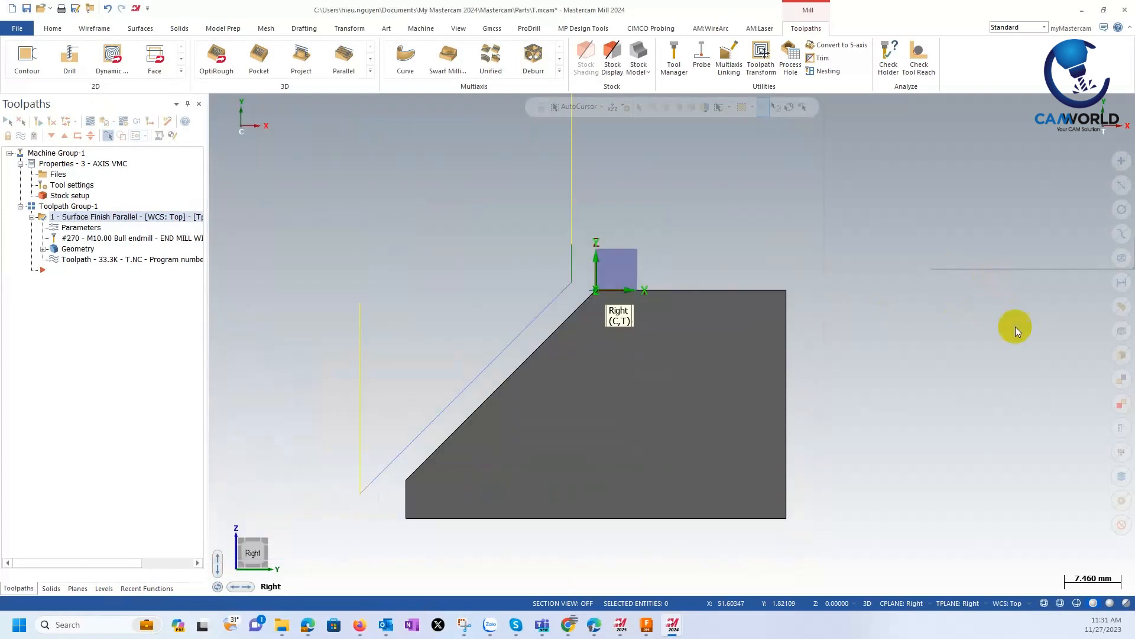
right_click(1016, 327)
click(999, 381)
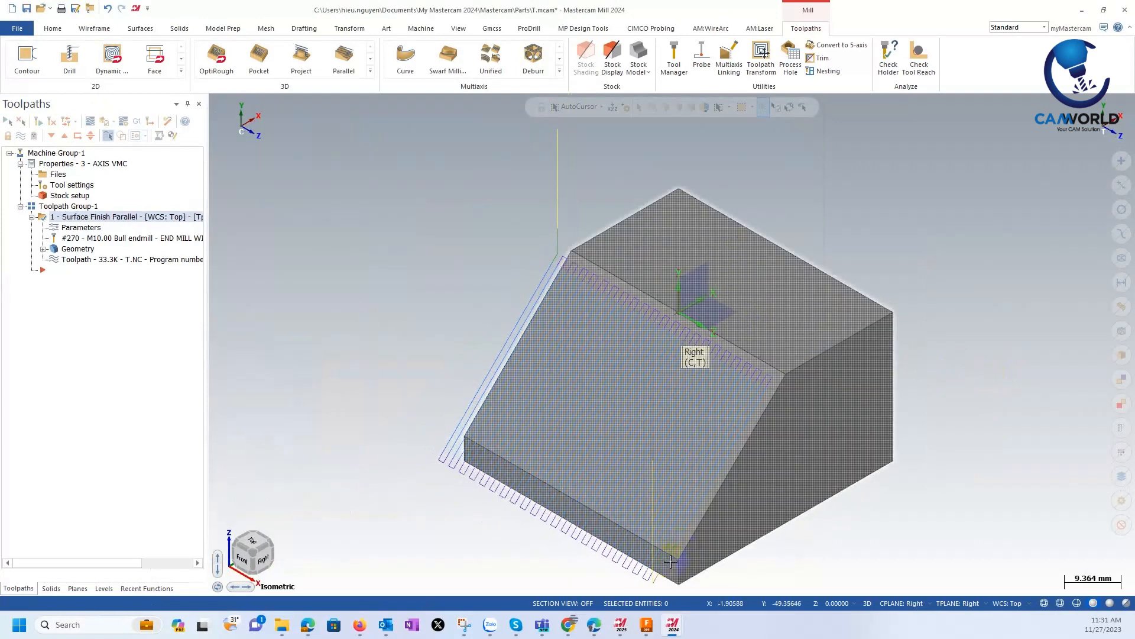
scroll(422, 230, down, 6)
scroll(649, 402, up, 2)
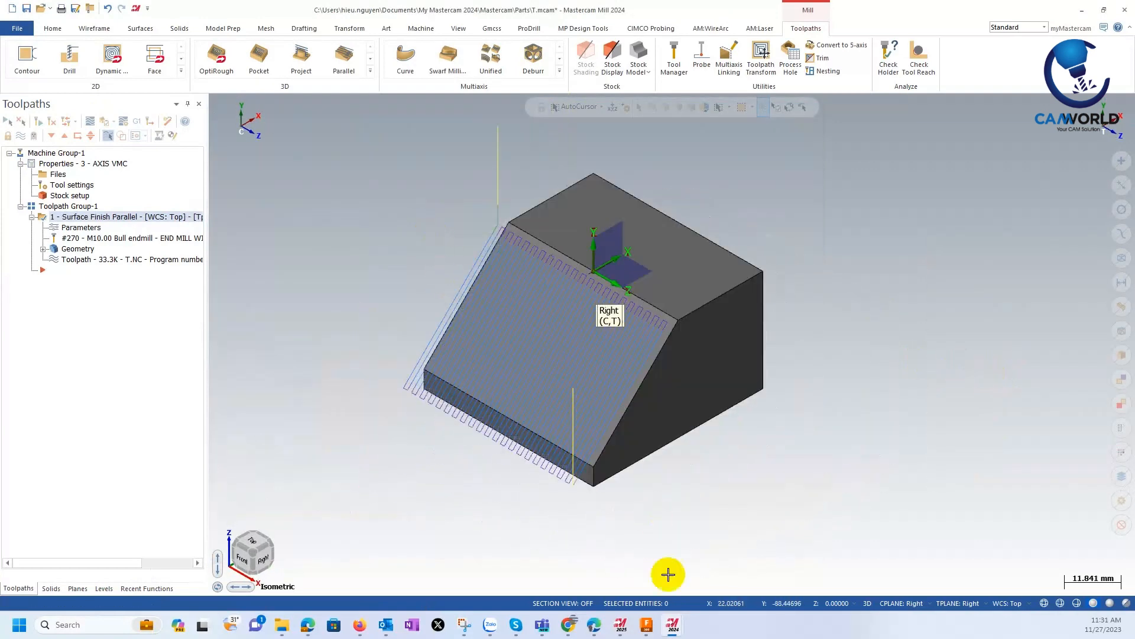
Step through the first parallel passes on the stock in Mastercam Simulator and close the simulator.
mouse_move(673, 624)
click(724, 559)
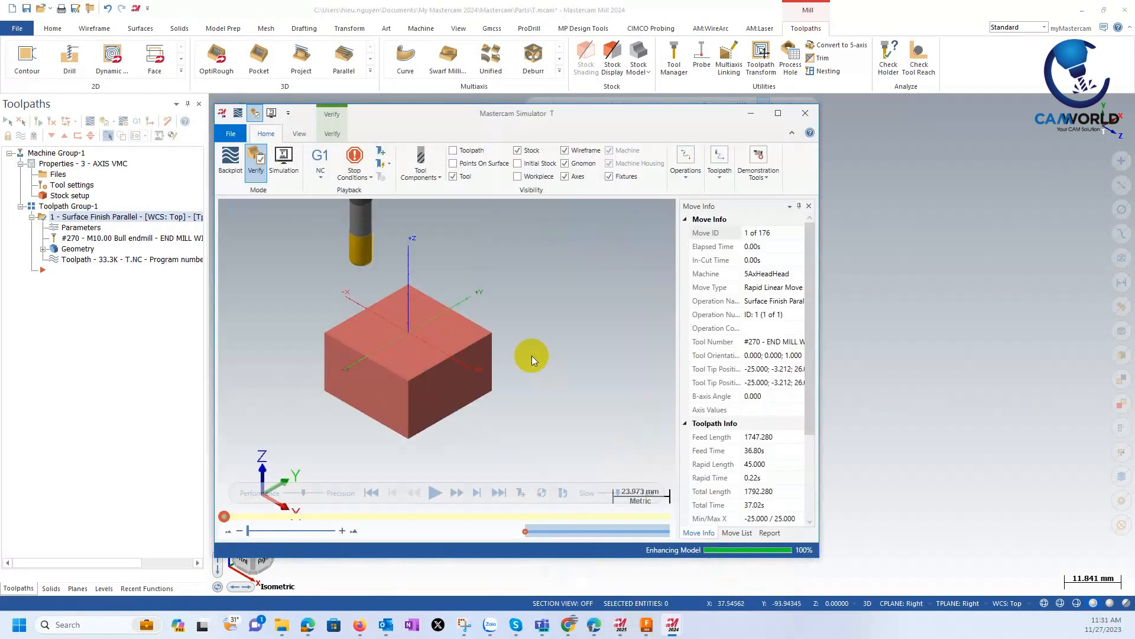
scroll(340, 375, up, 2)
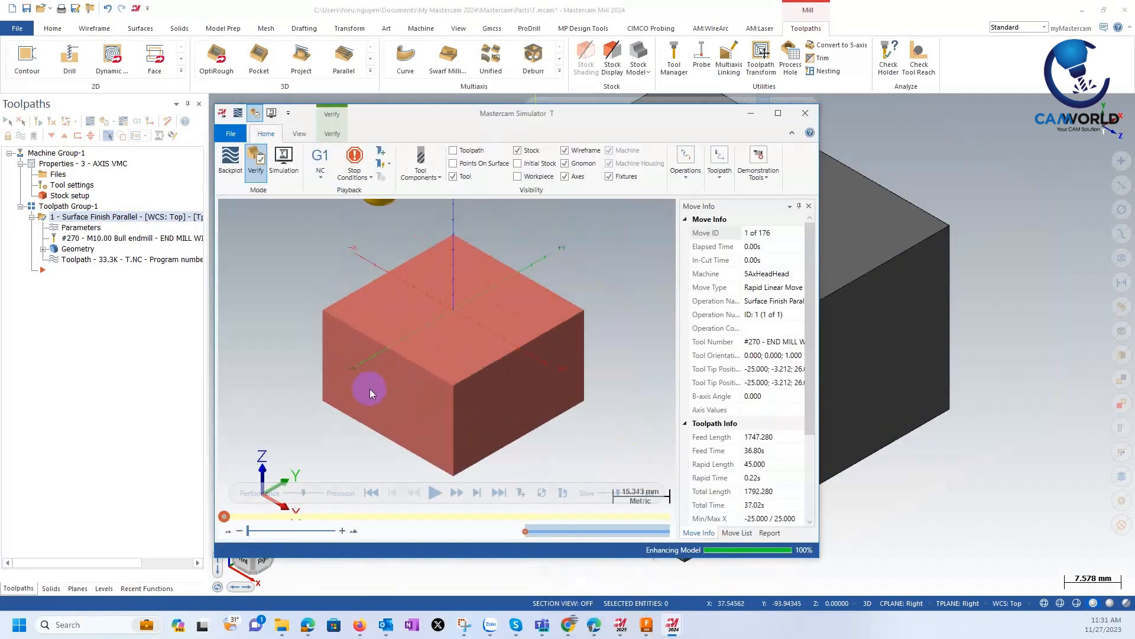
key(s)
key(s)
key(s)
key(s)
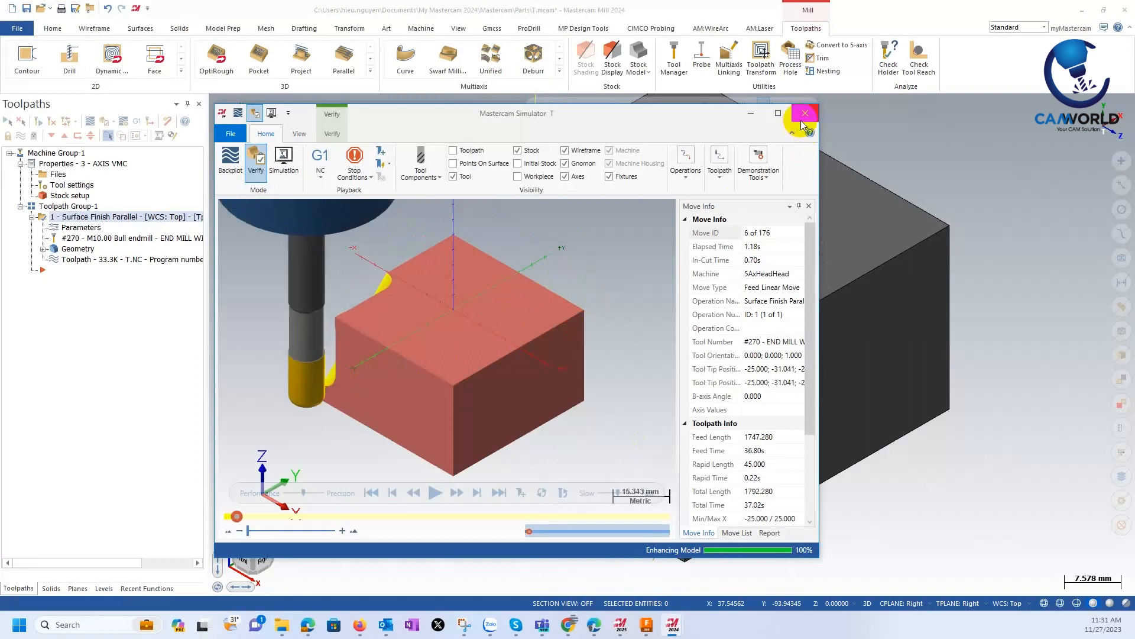
key(s)
key(s)
key(s)
key(s)
key(s)
key(s)
key(s)
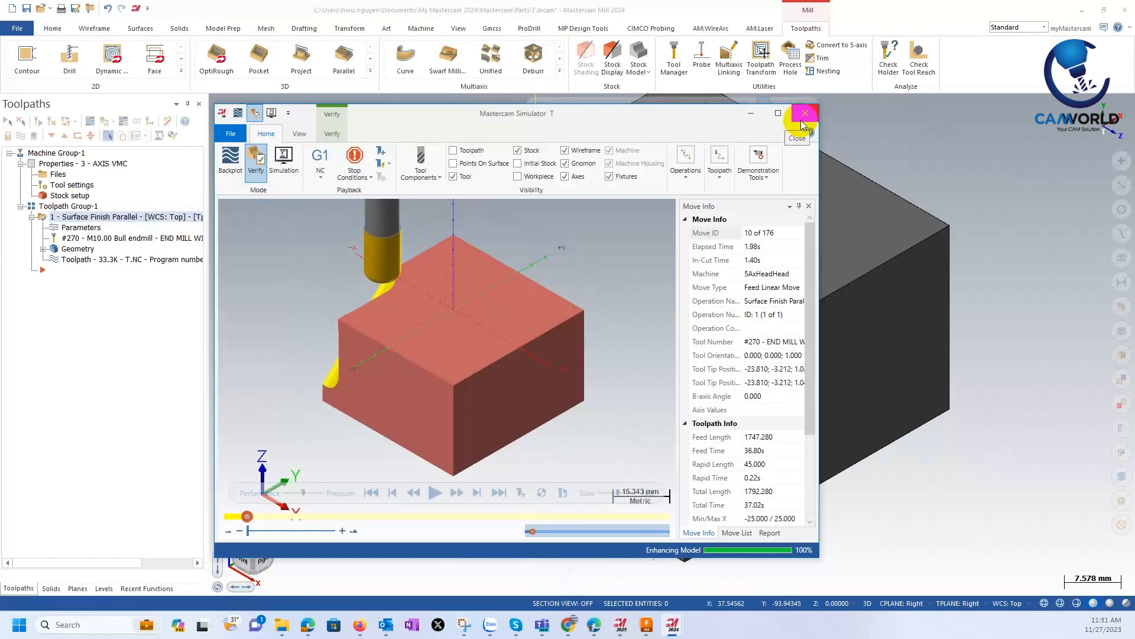
click(802, 121)
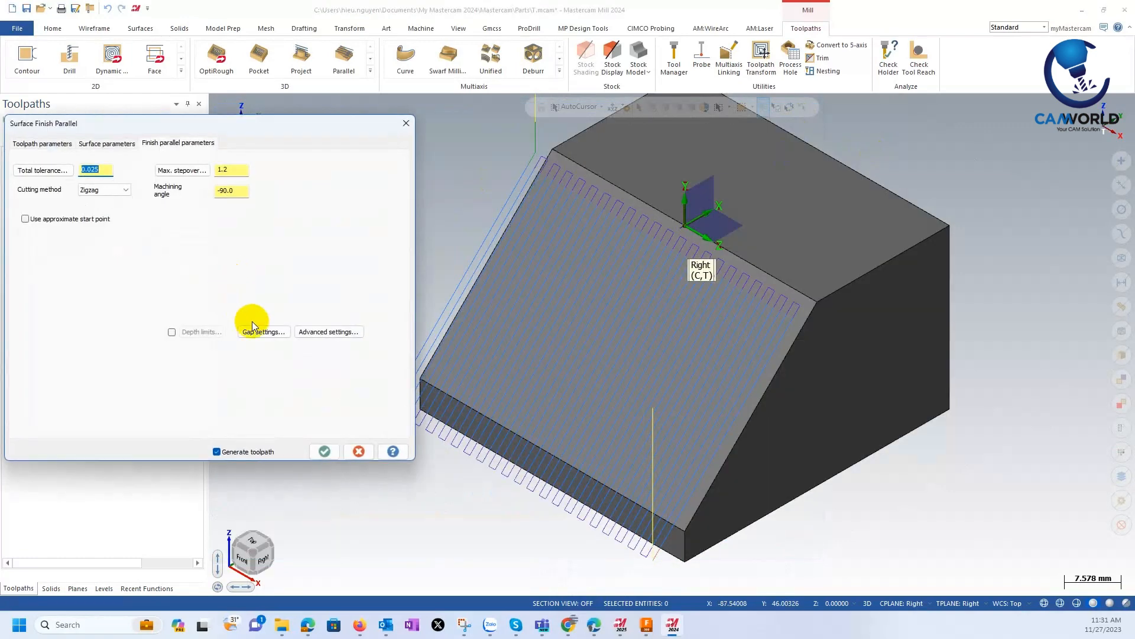
Set the parallel toolpath's machining angle to 90 and regenerate it.
drag(223, 118, 387, 141)
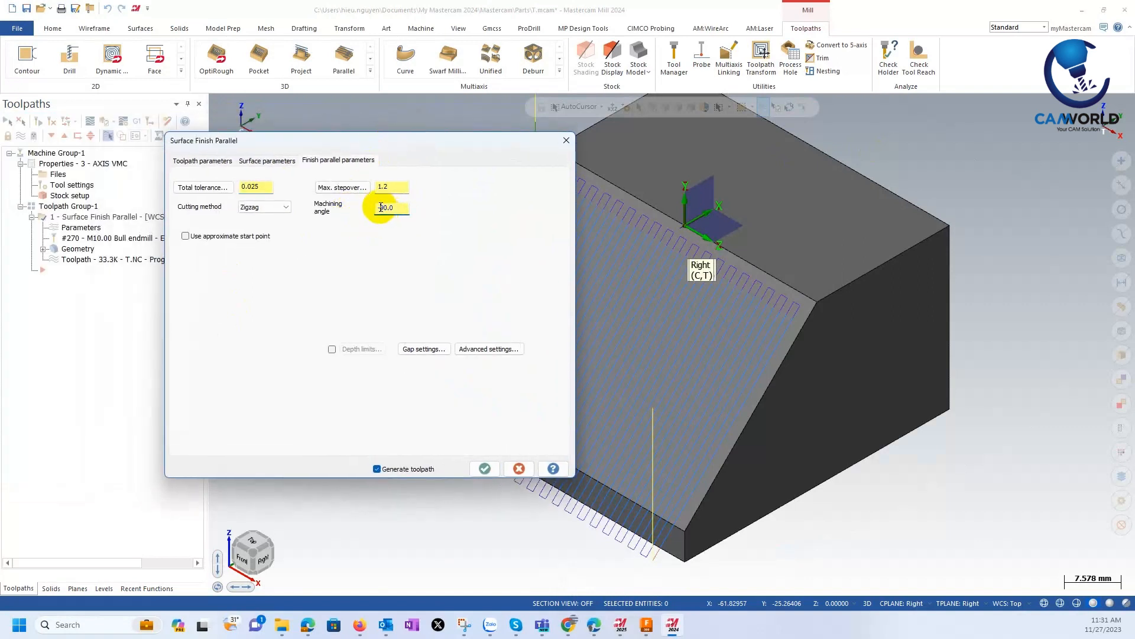
click(482, 471)
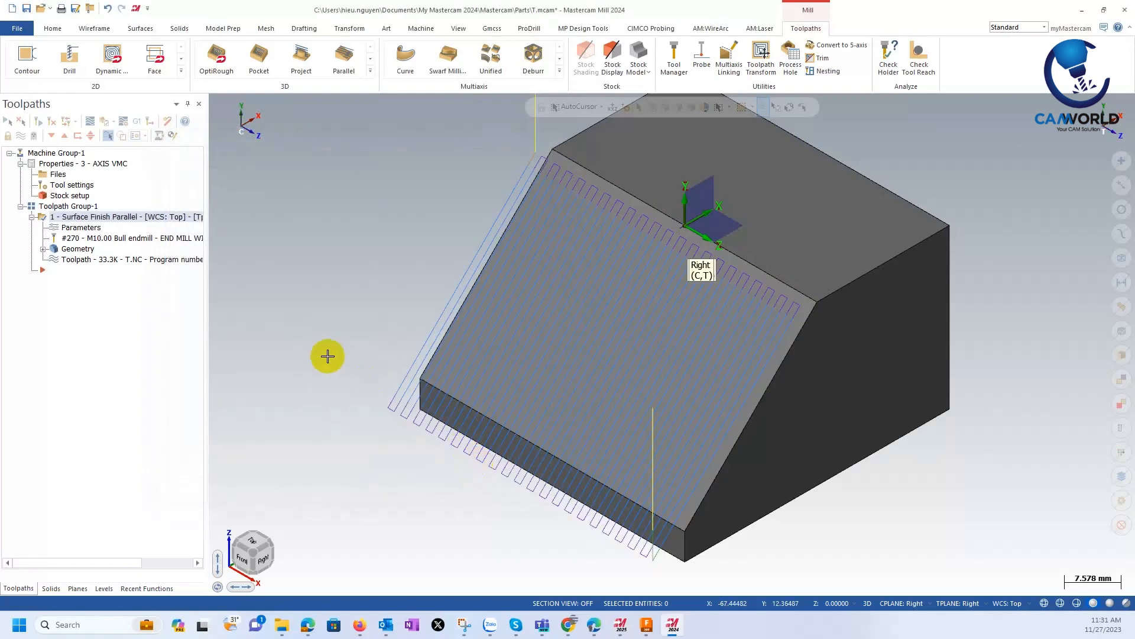
Review the toolpath's gap settings, change its cutting method to One way and regenerate it.
double_click(86, 228)
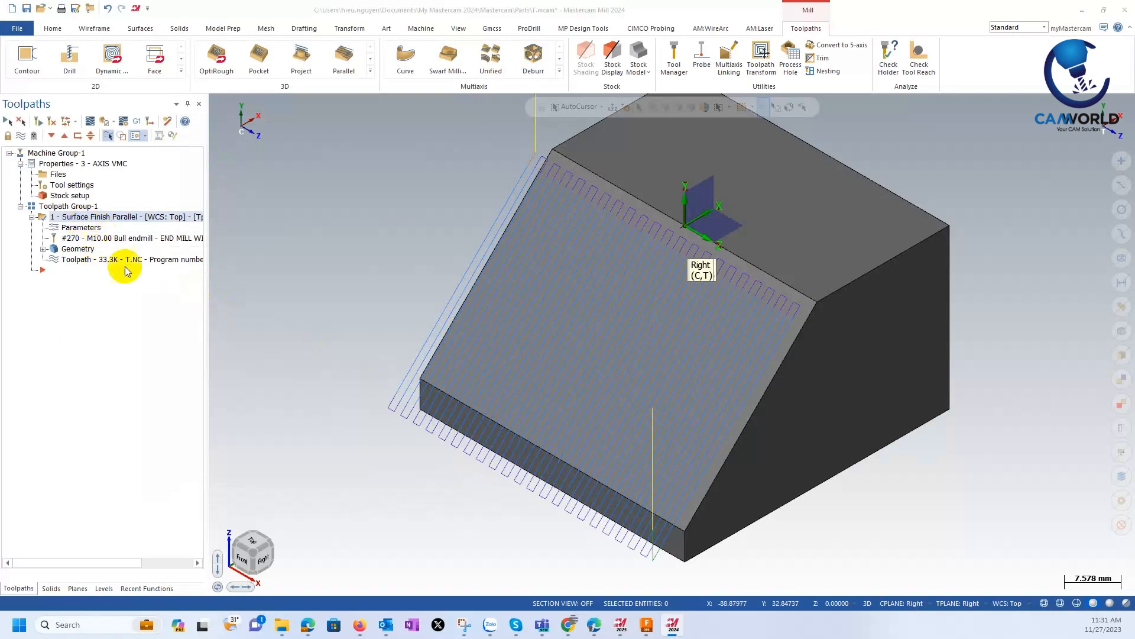
click(444, 350)
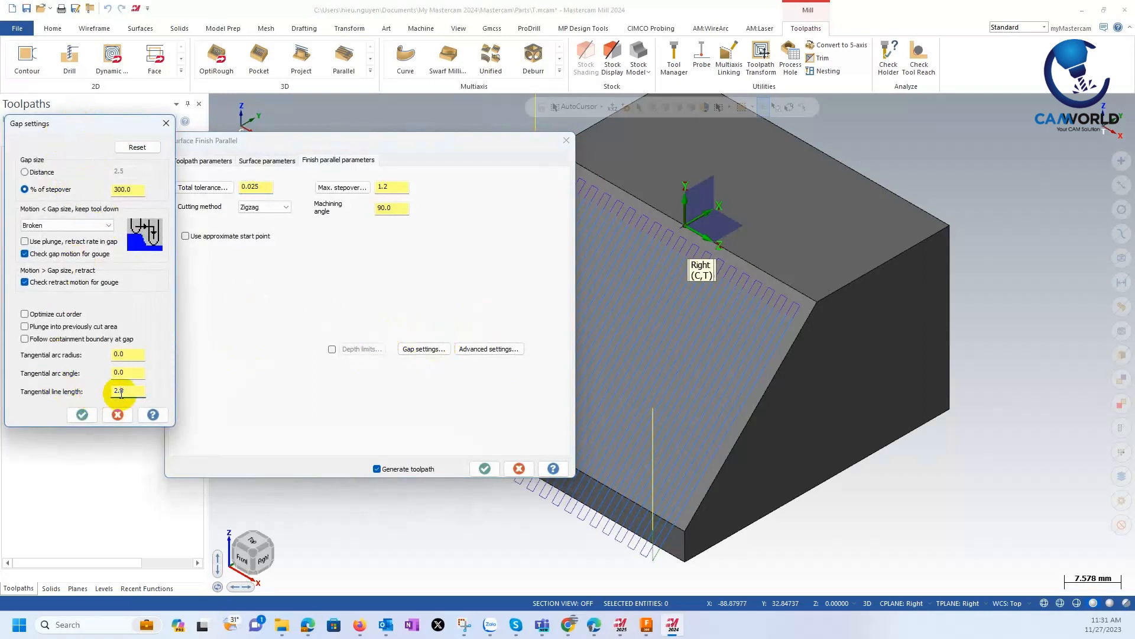
click(81, 415)
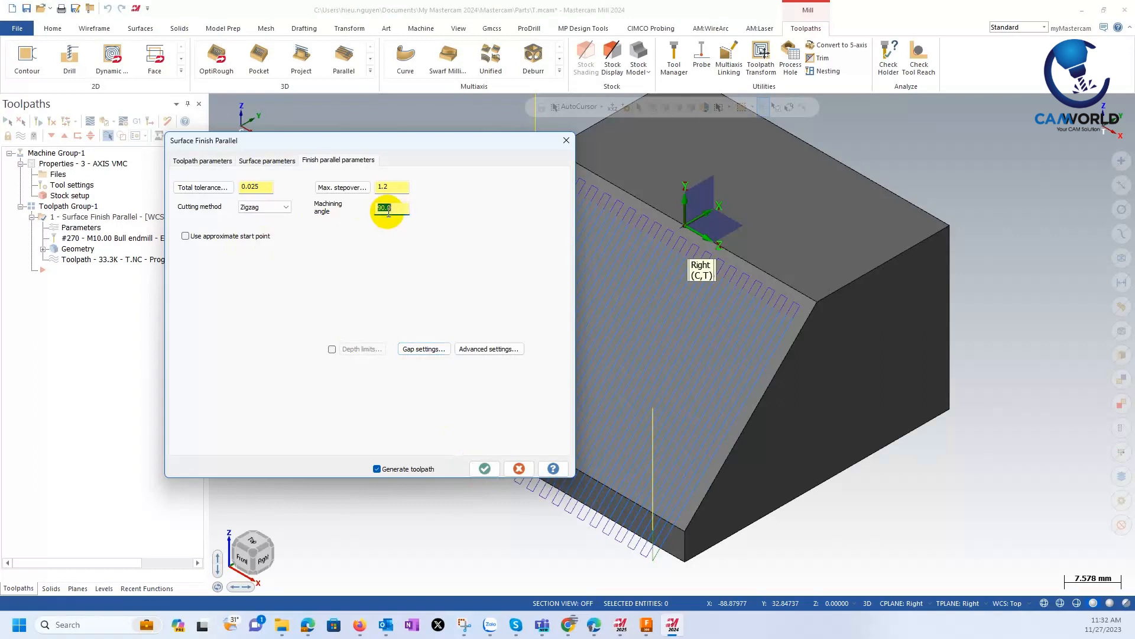
click(286, 208)
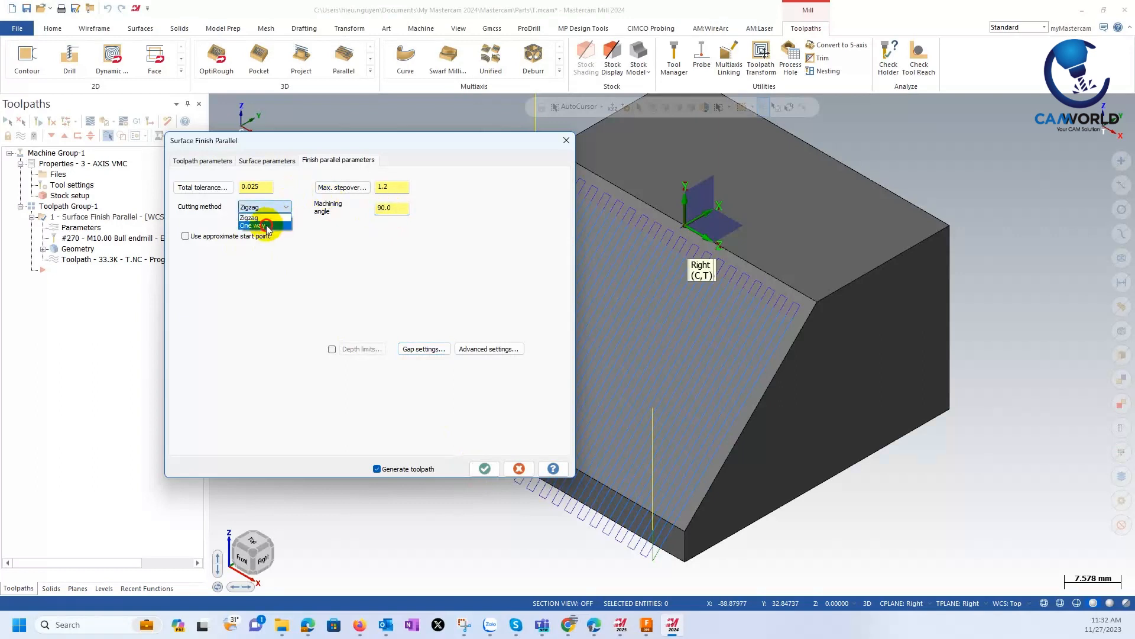
click(260, 226)
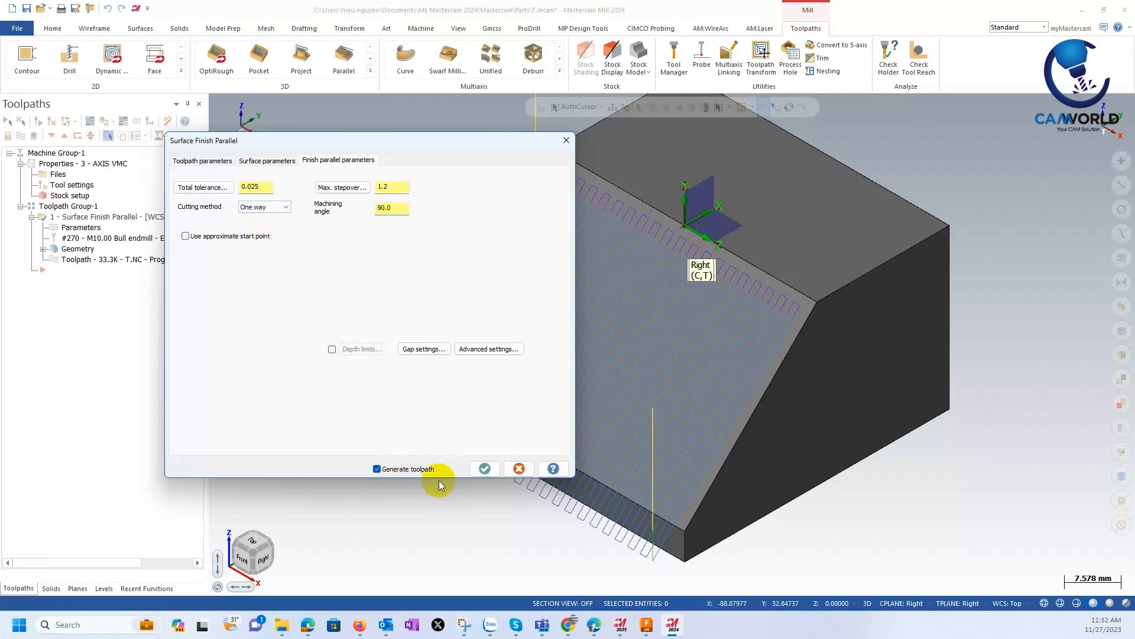
click(485, 468)
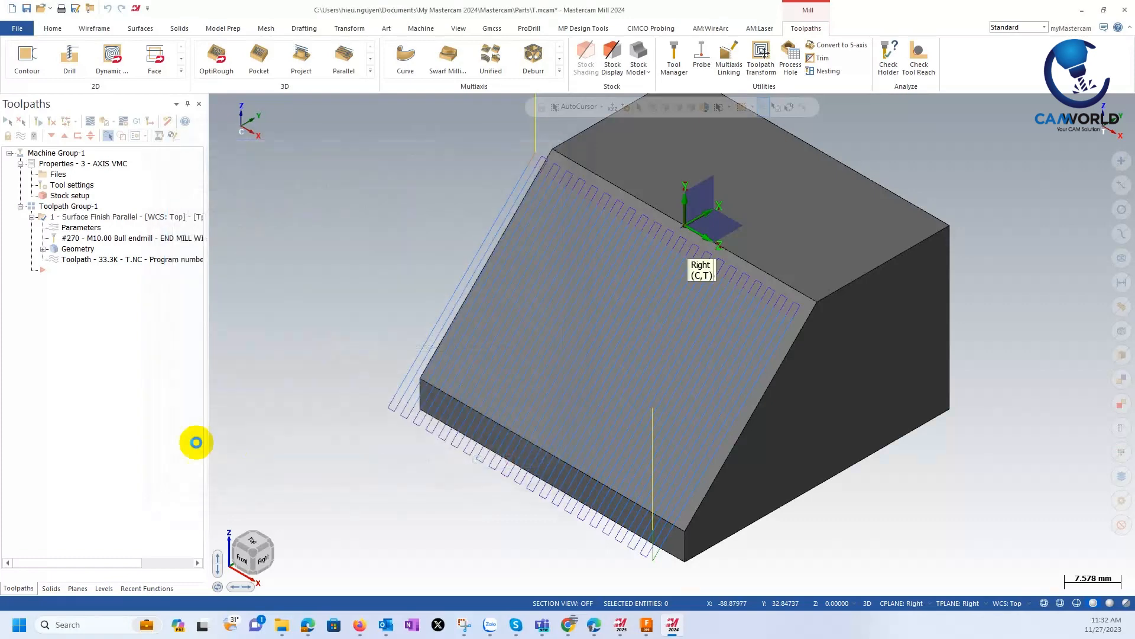
Backplot the One way toolpath on the sloped face and load the operation into Verify.
scroll(588, 380, down, 2)
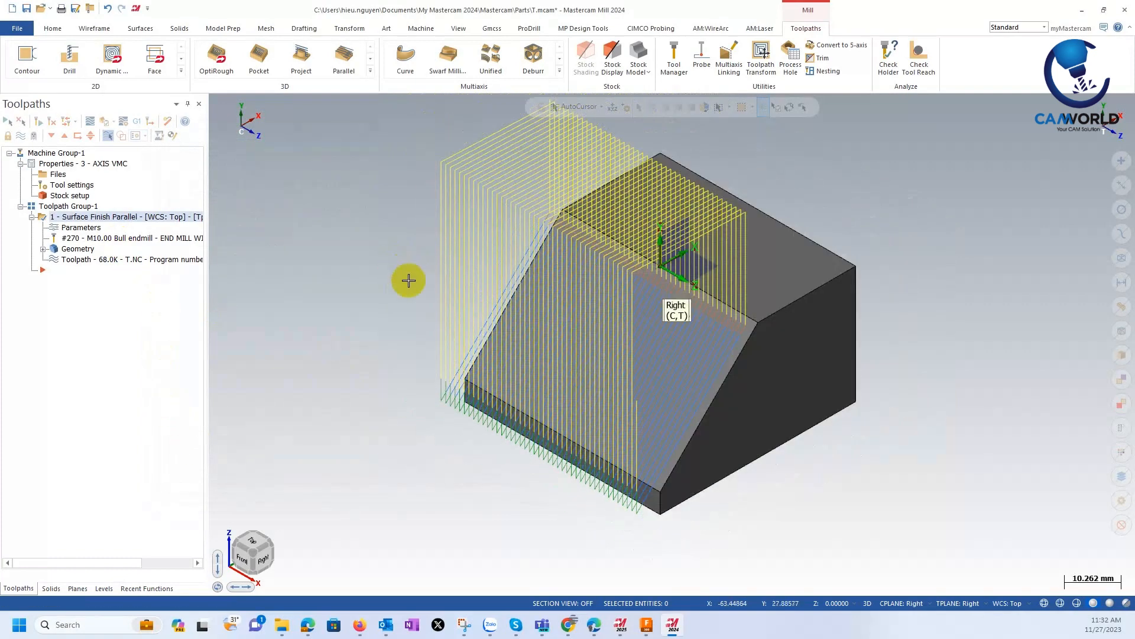
click(140, 260)
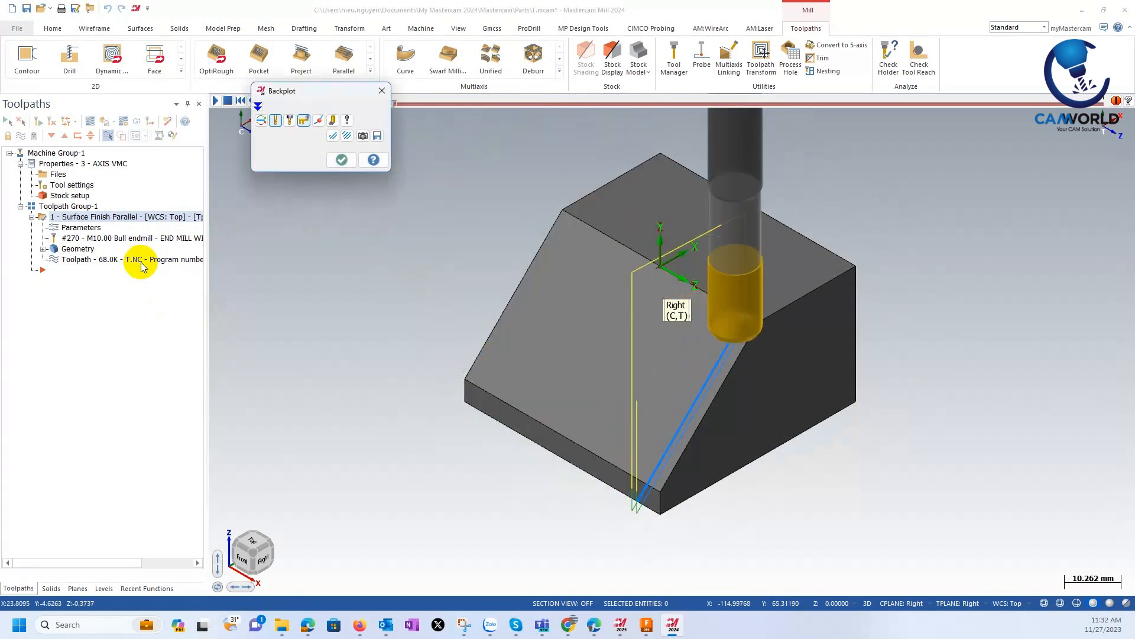
click(340, 158)
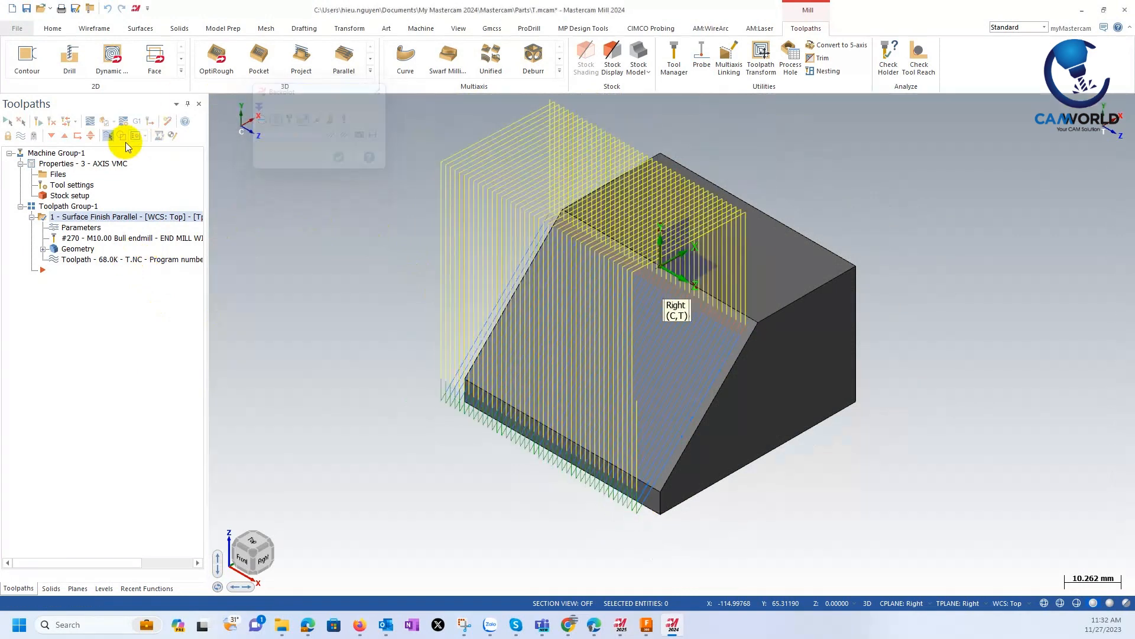
click(104, 121)
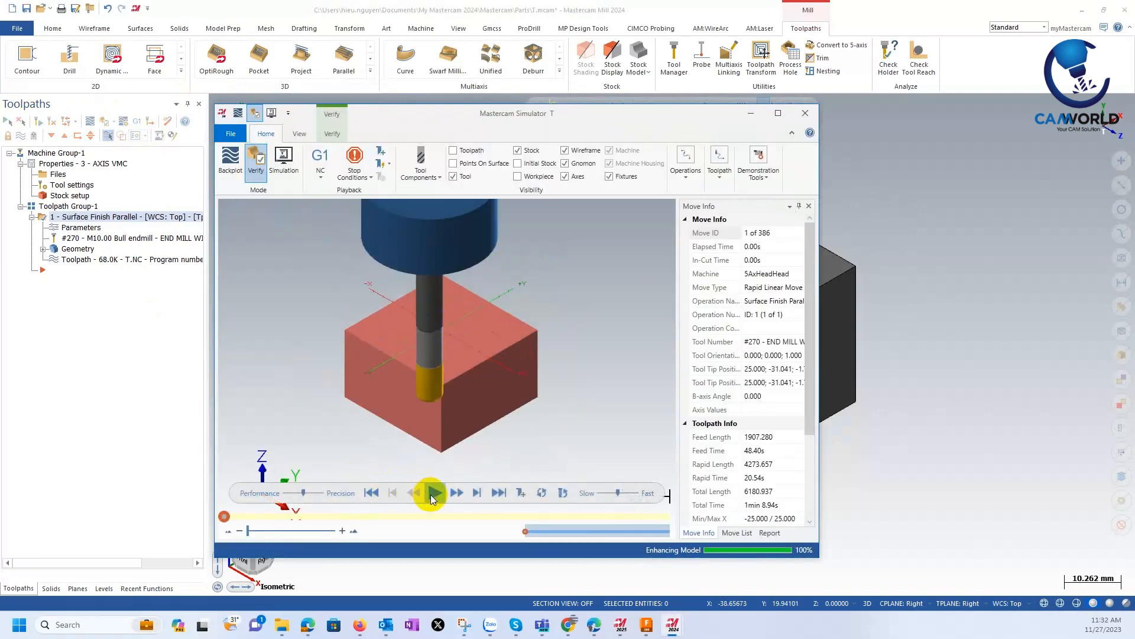
Run the One way toolpath's full verification on the stock, rewind it and step to the first plunge move.
click(435, 493)
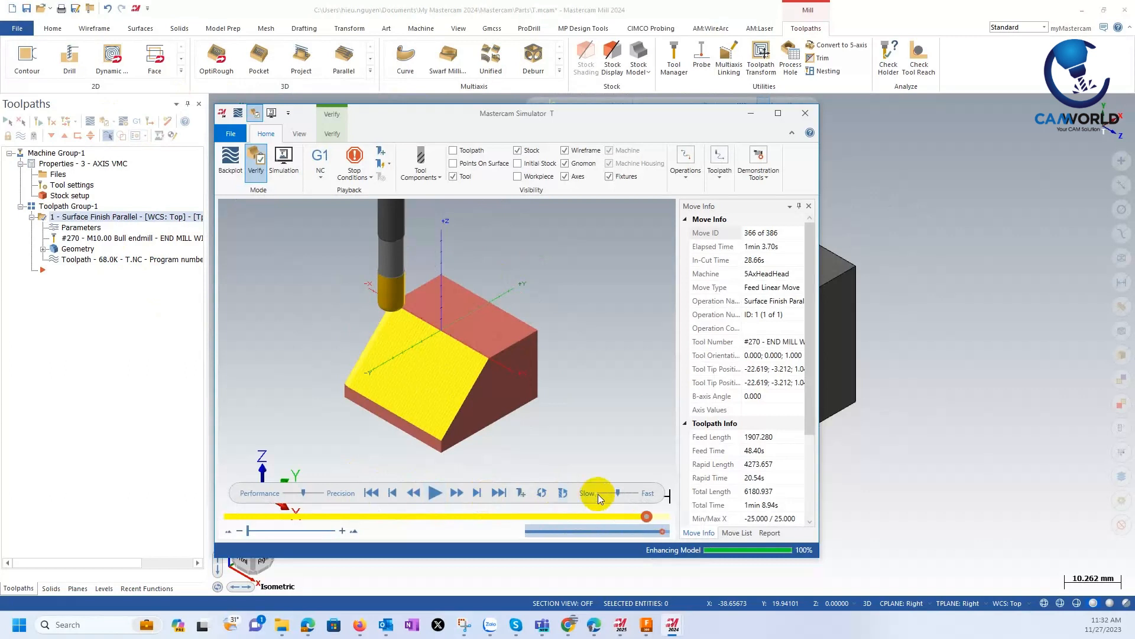
click(372, 493)
scroll(404, 403, up, 3)
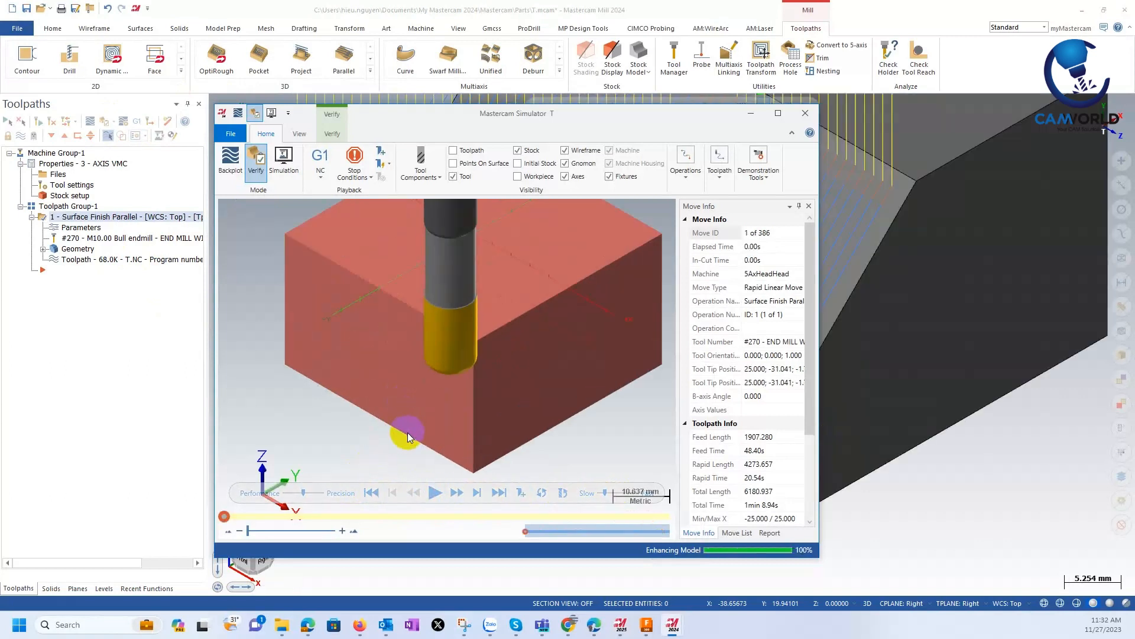
key(s)
key(s)
key(s)
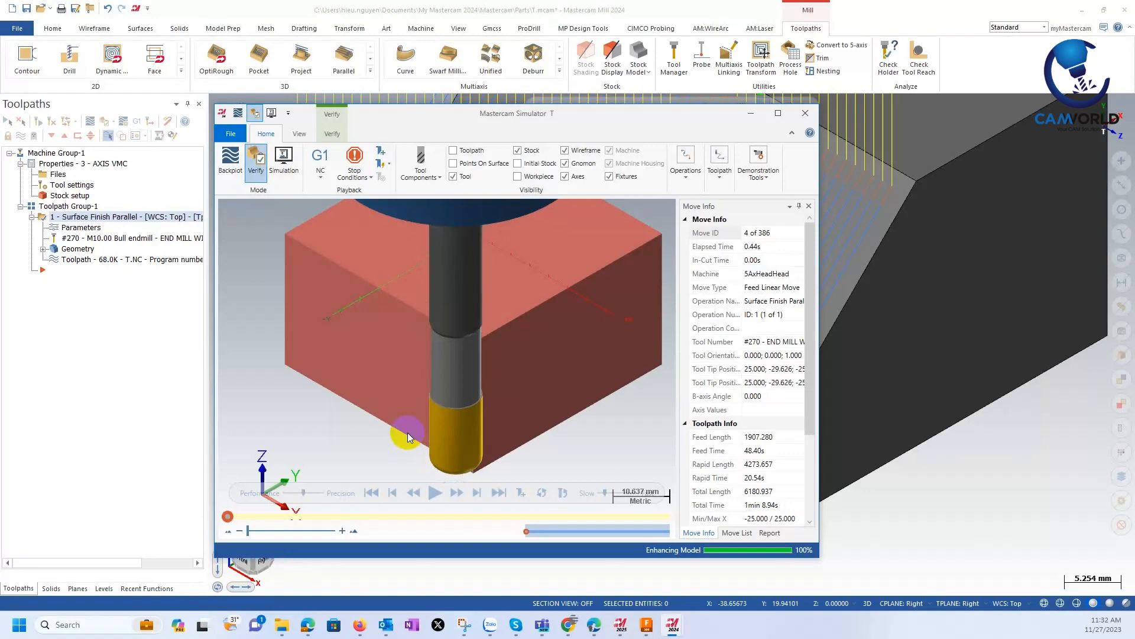
Step through the first cutting pass, examine the cut along the stock's side and close the simulator.
middle_drag(418, 392, 349, 417)
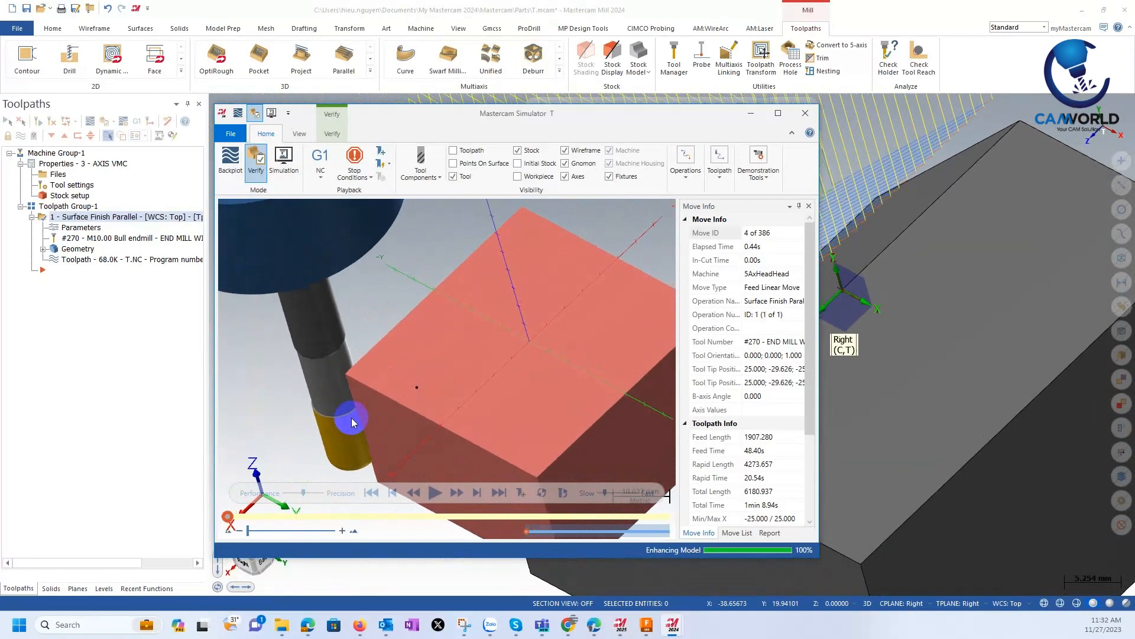
scroll(453, 369, up, 3)
scroll(353, 310, down, 5)
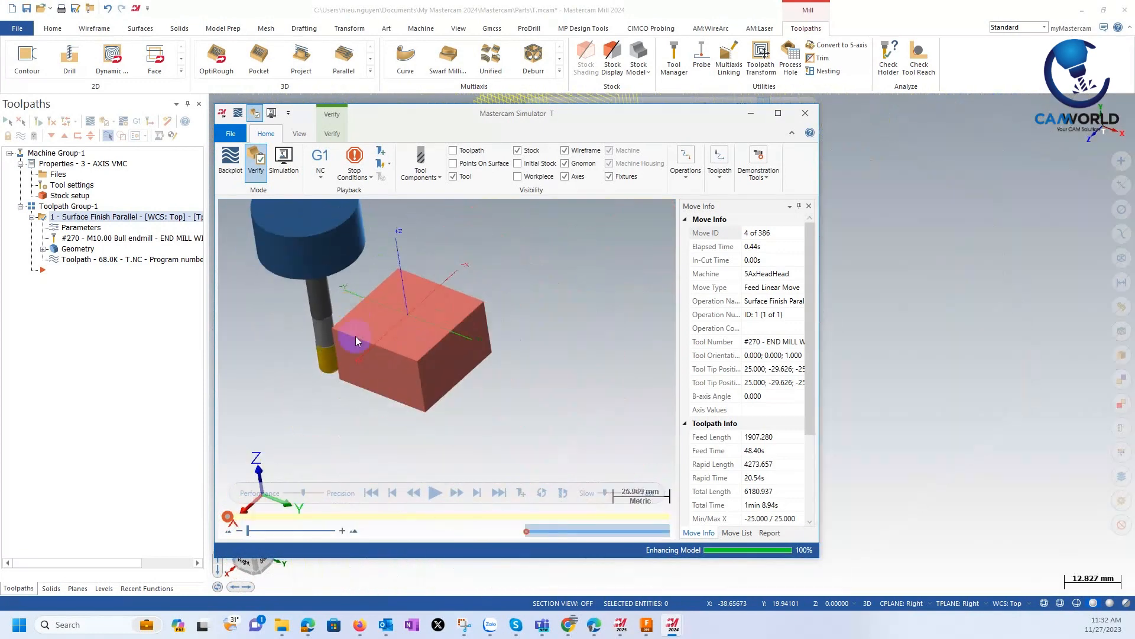
scroll(359, 344, up, 2)
key(s)
middle_drag(361, 349, 439, 338)
middle_drag(251, 353, 320, 364)
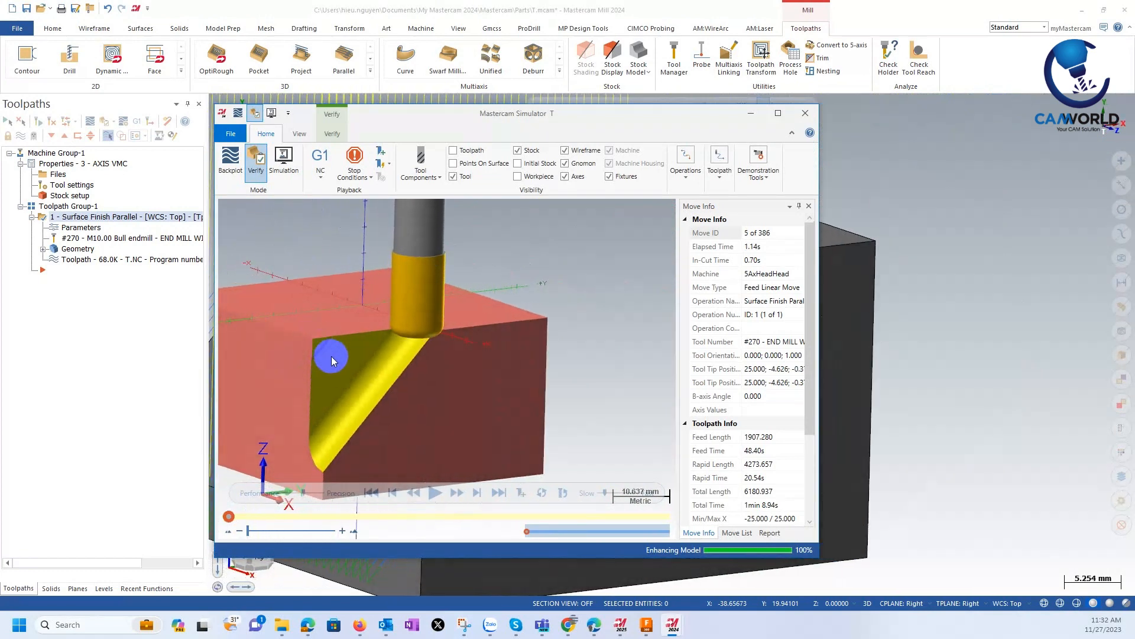
click(802, 116)
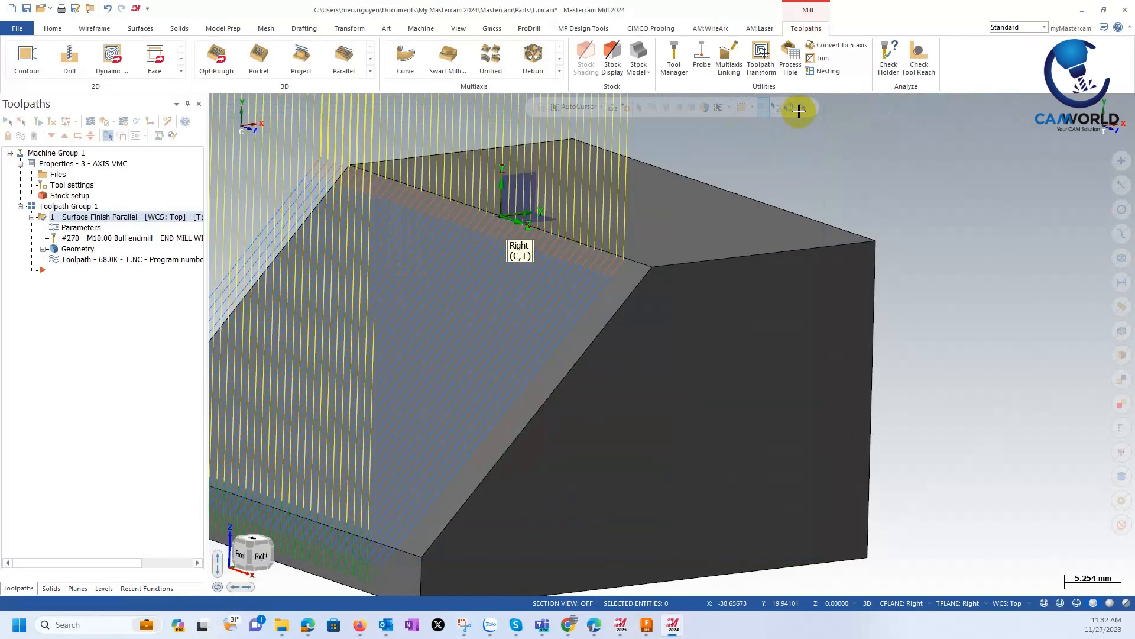
Create a surface from the block's sloped solid face with Surfaces from Solids, keeping the original solid.
middle_drag(550, 278, 603, 297)
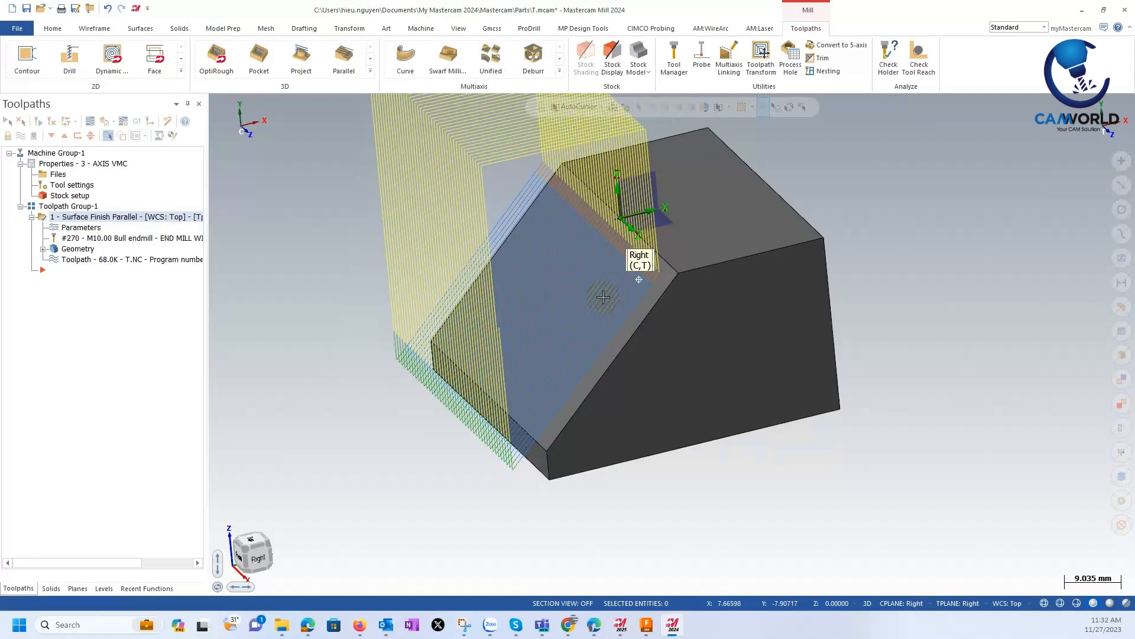
middle_drag(603, 297, 594, 311)
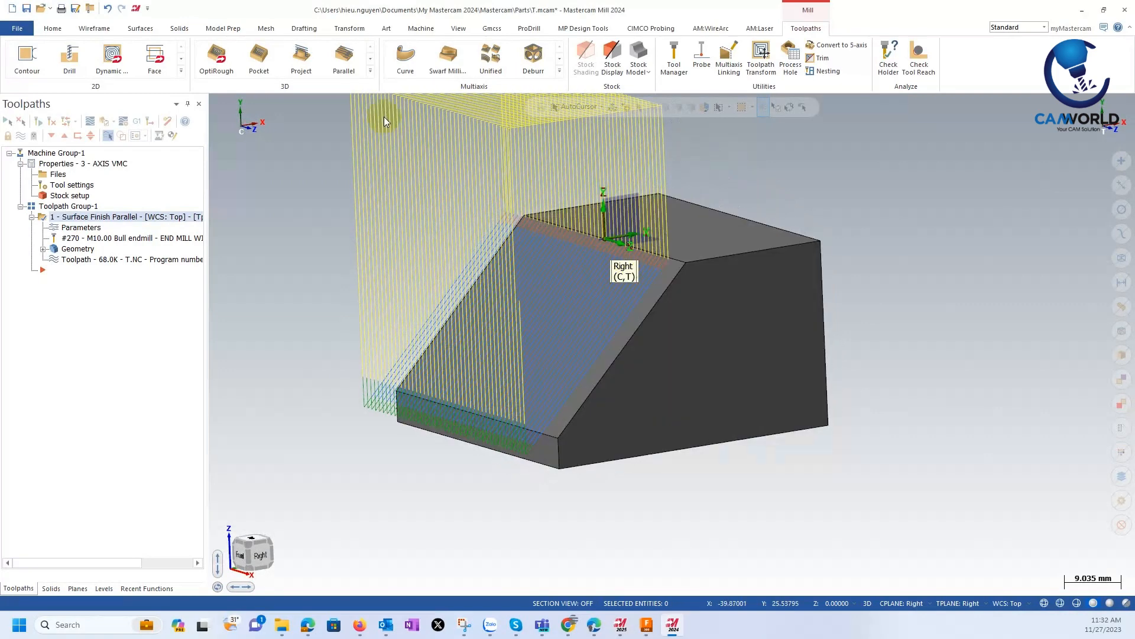
click(156, 29)
click(119, 56)
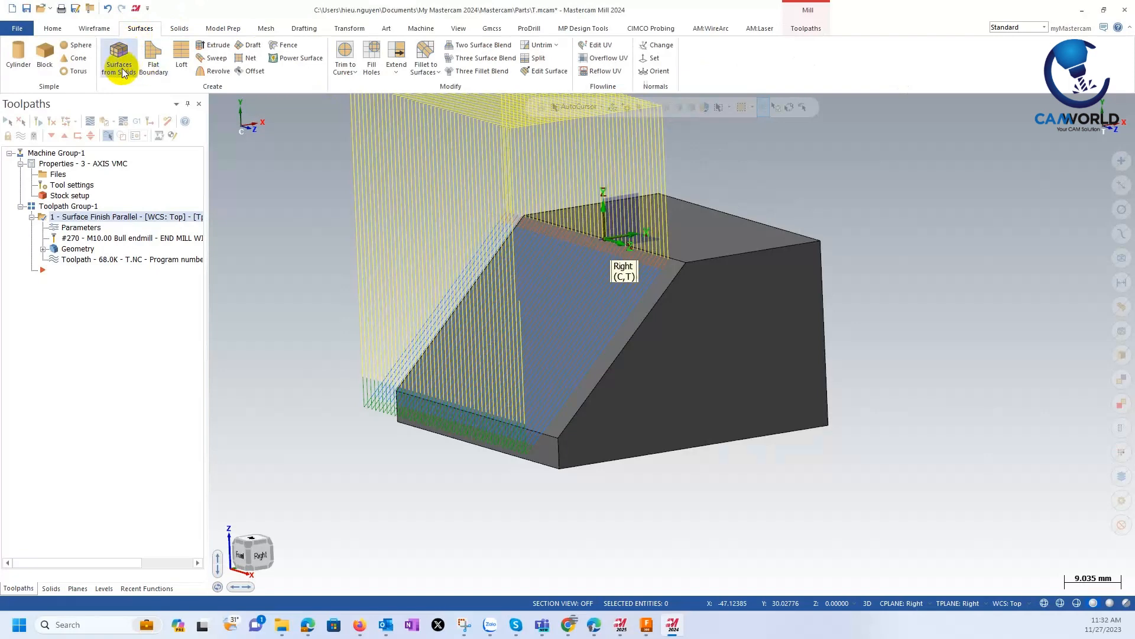
click(628, 131)
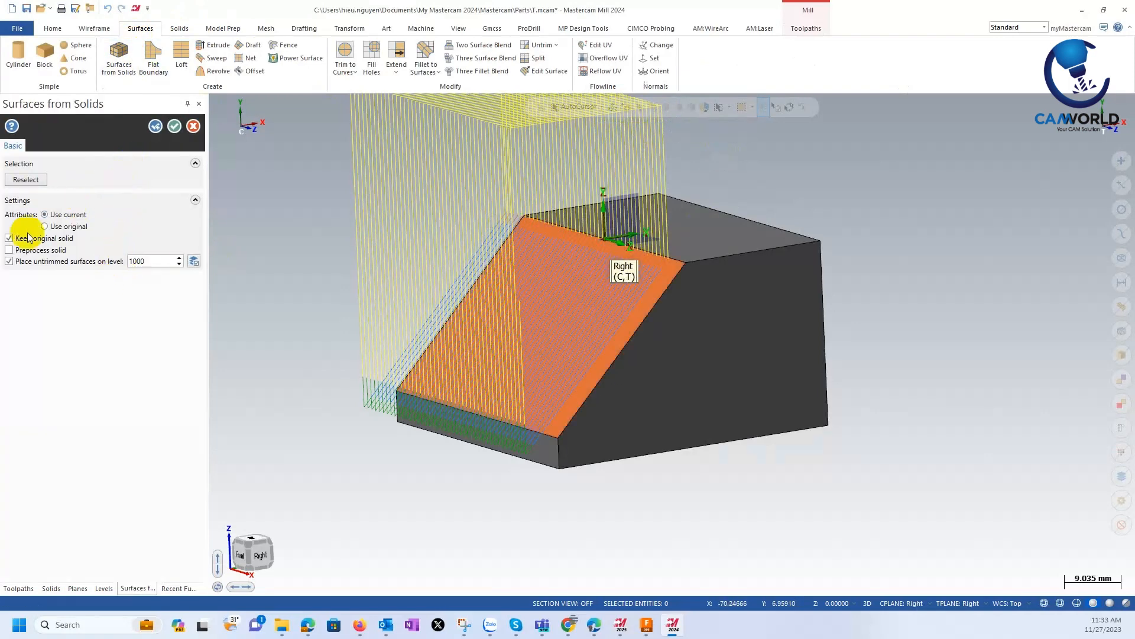
click(172, 129)
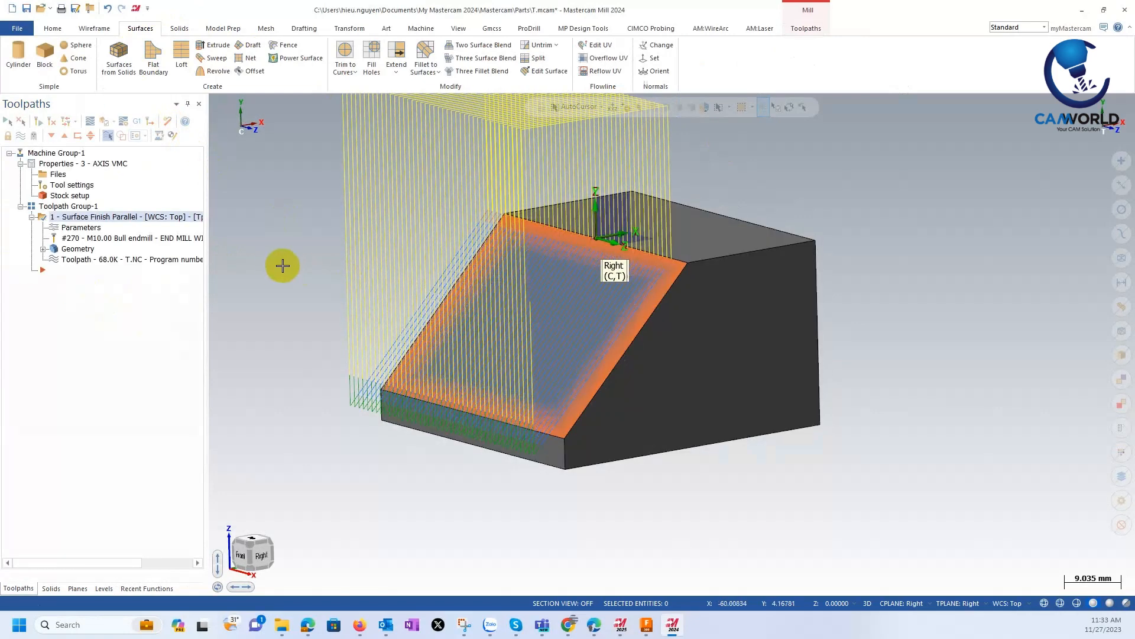
Make Top the construction and tool plane in isometric view and hide the Surface Finish Parallel toolpath display.
right_click(811, 204)
click(876, 311)
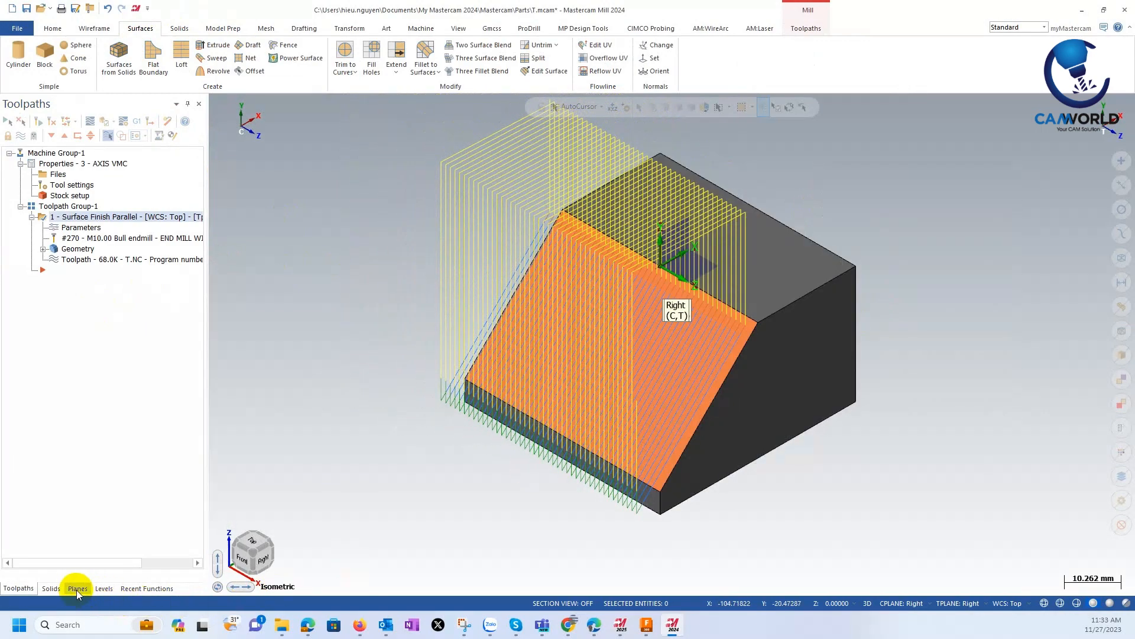
click(77, 589)
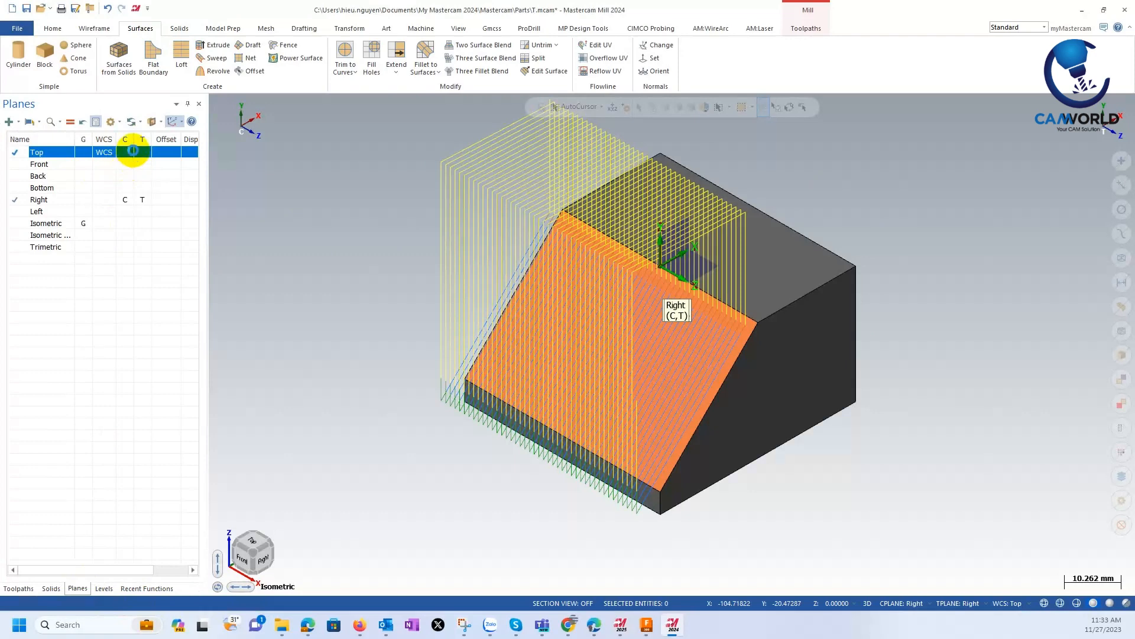
click(134, 150)
right_click(354, 254)
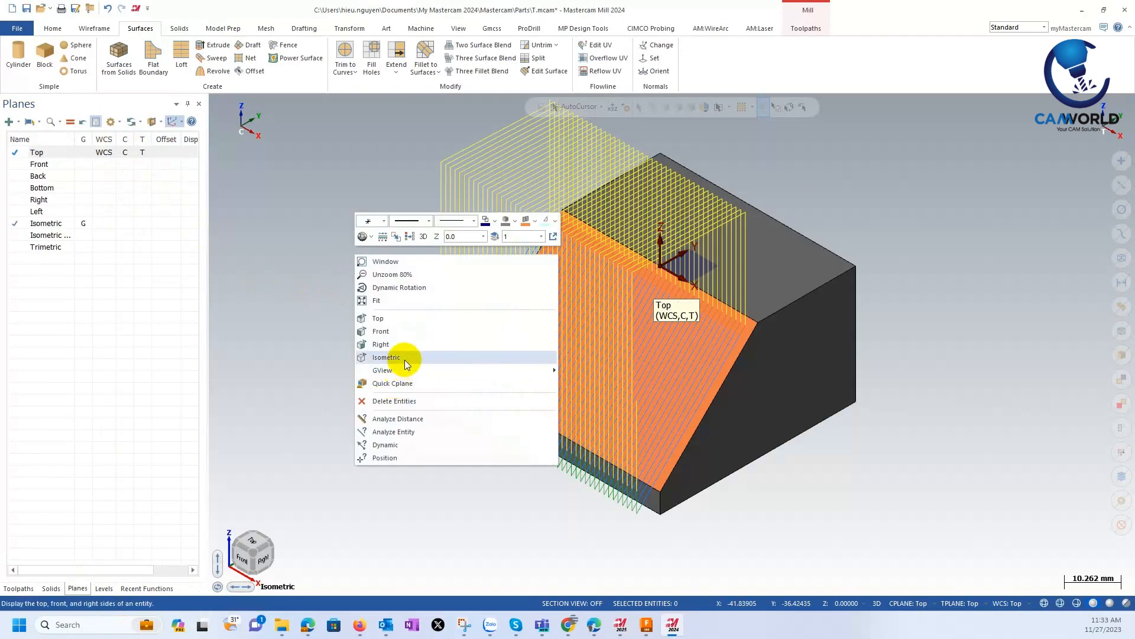
click(407, 360)
click(19, 588)
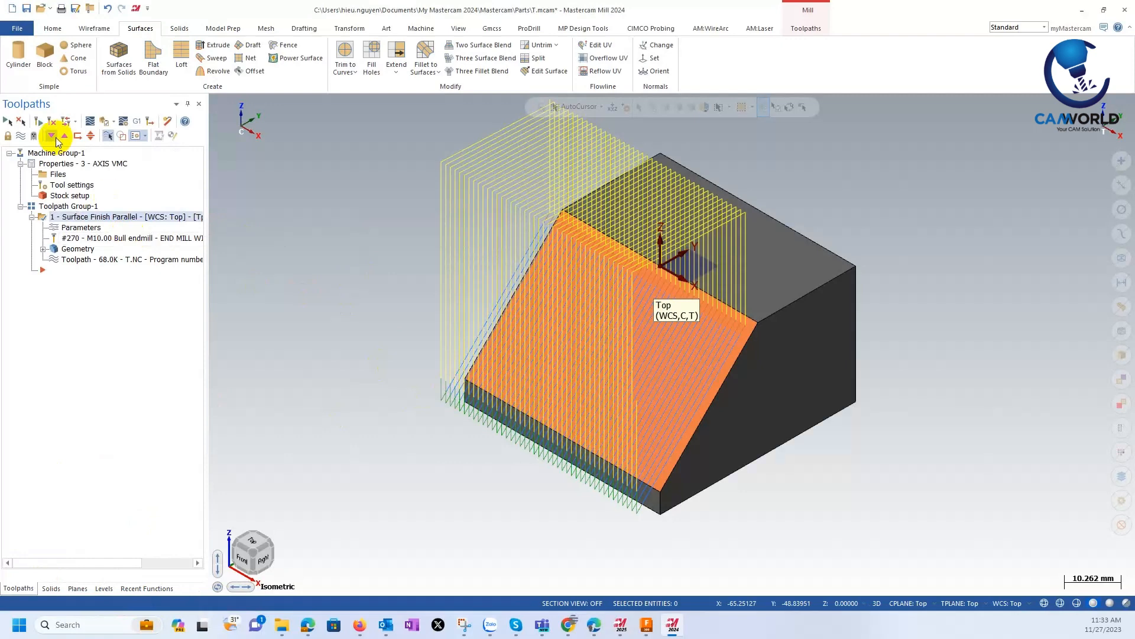
click(23, 137)
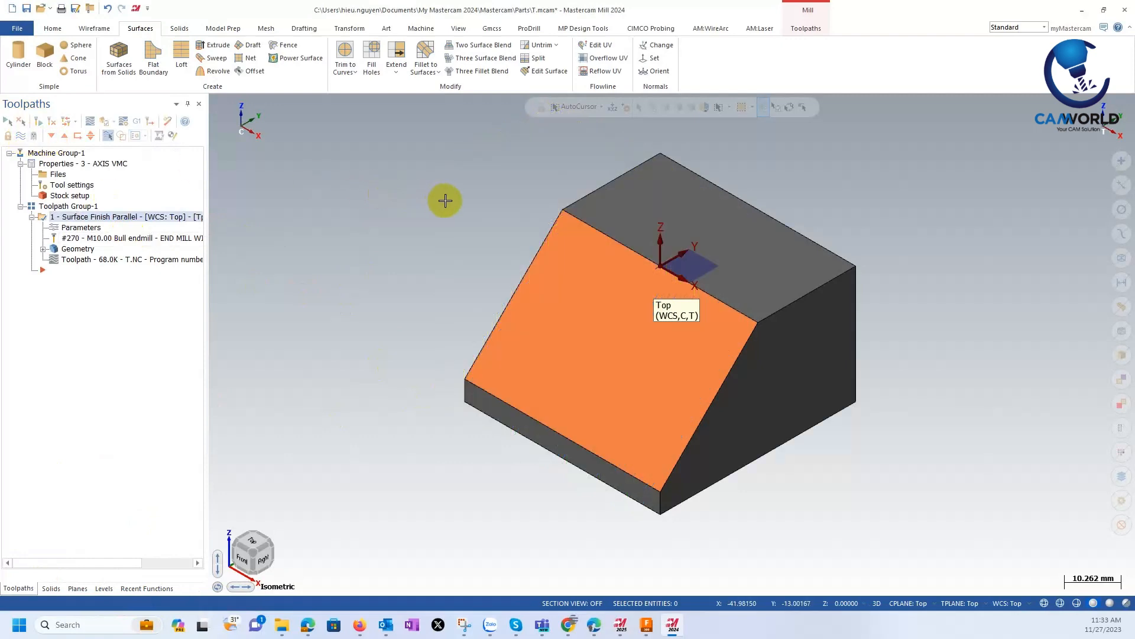
Move the solid block to level 2 and hide that level, leaving only the sloped surface on screen.
scroll(634, 199, up, 2)
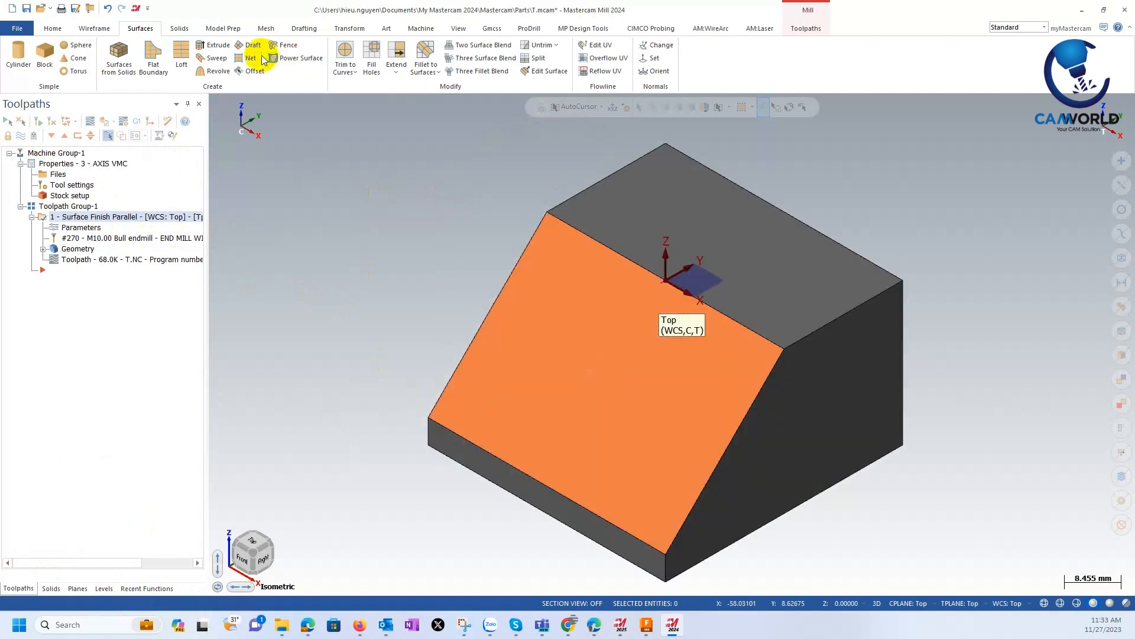
click(339, 72)
click(670, 446)
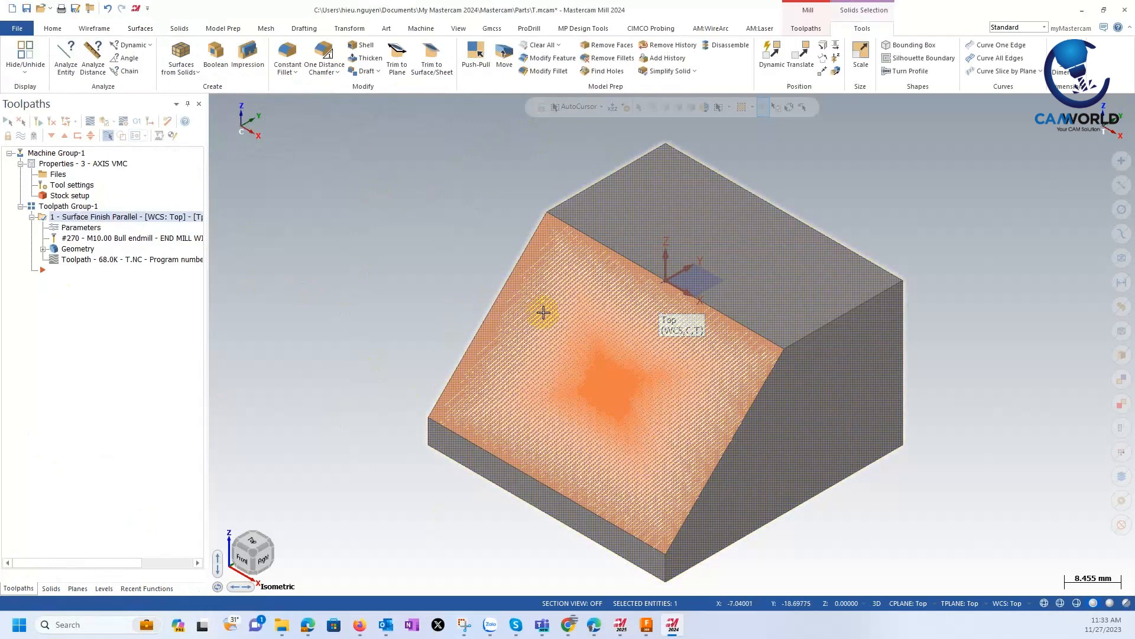
right_click(937, 201)
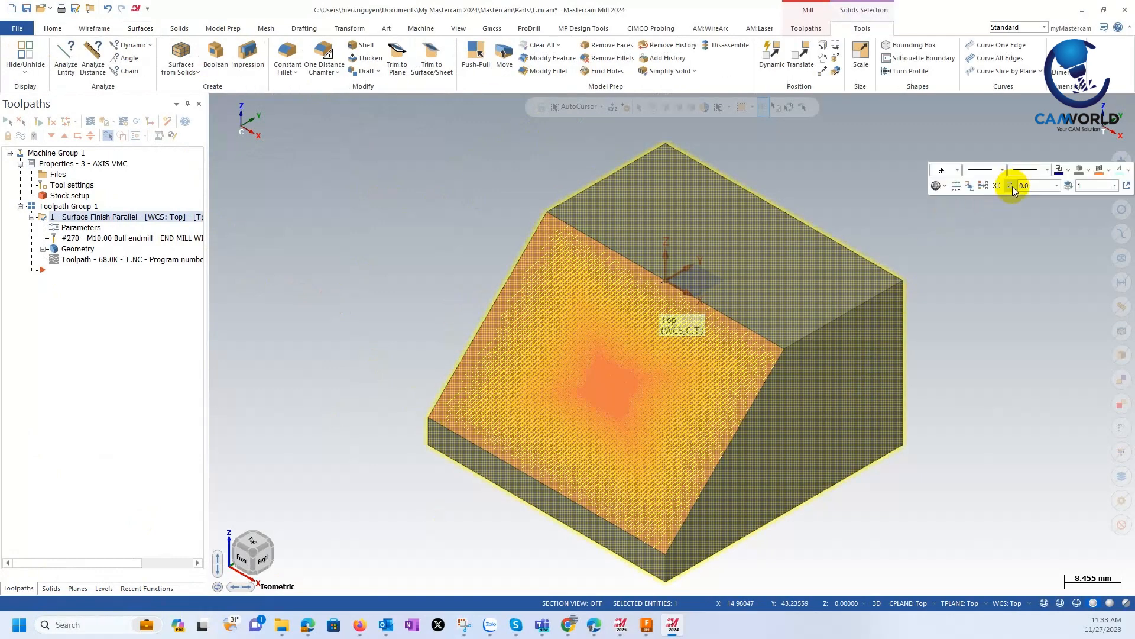
click(1065, 182)
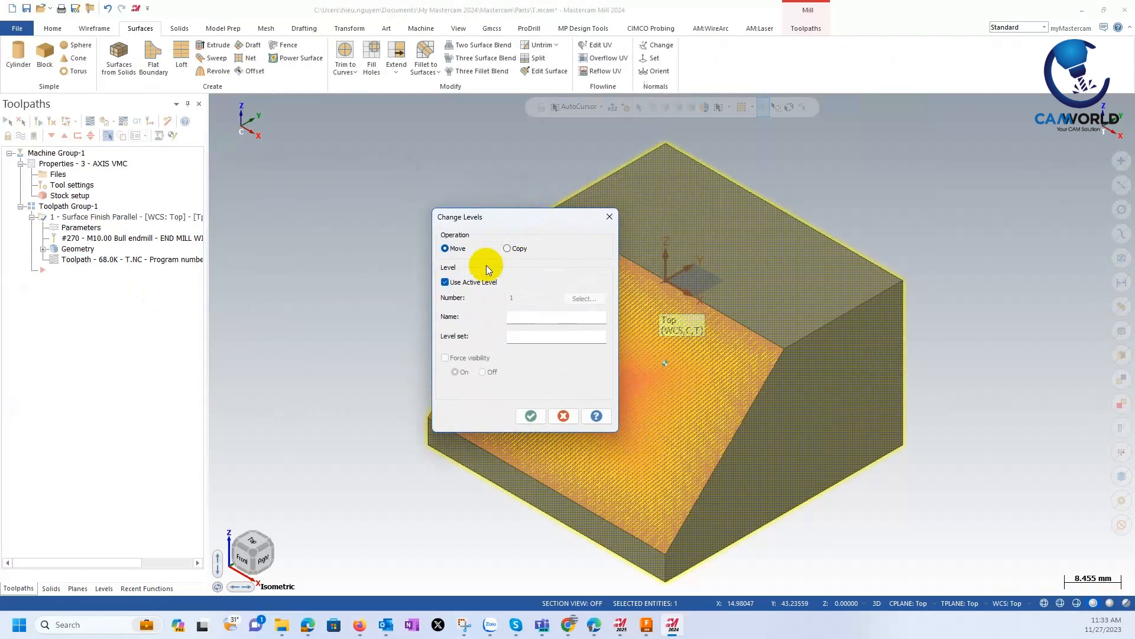
click(445, 282)
click(530, 298)
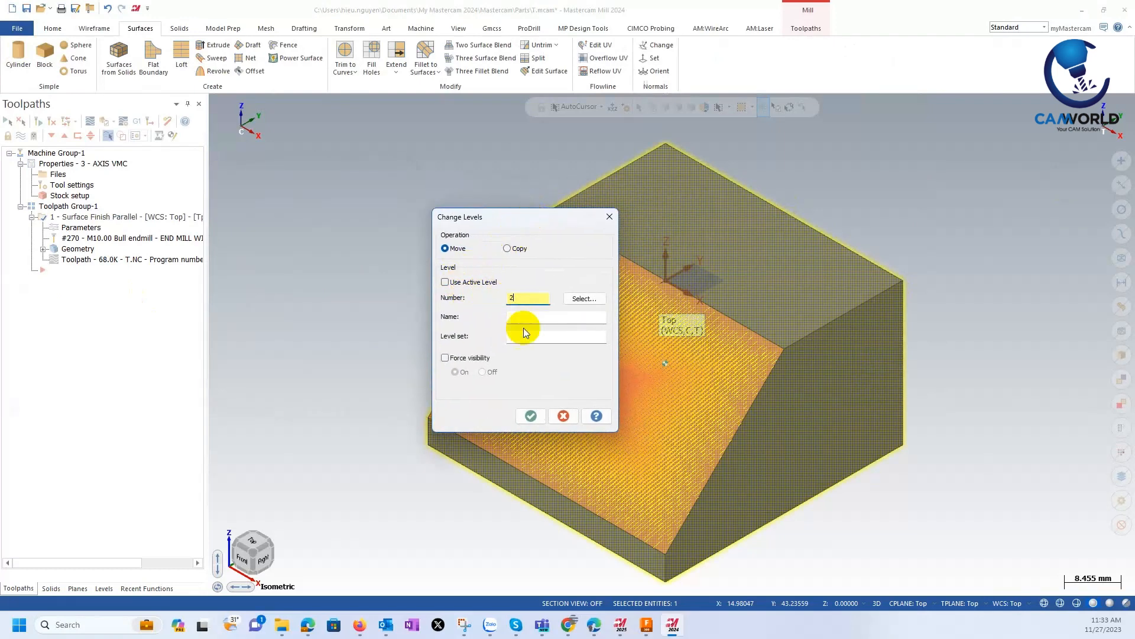
click(529, 416)
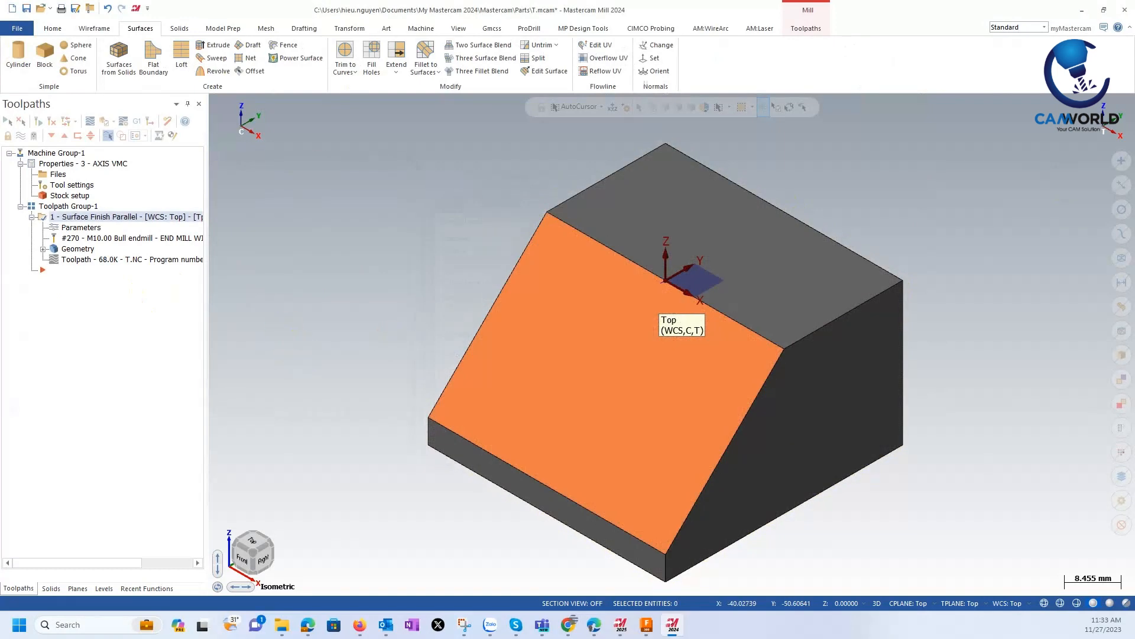
click(105, 588)
click(57, 165)
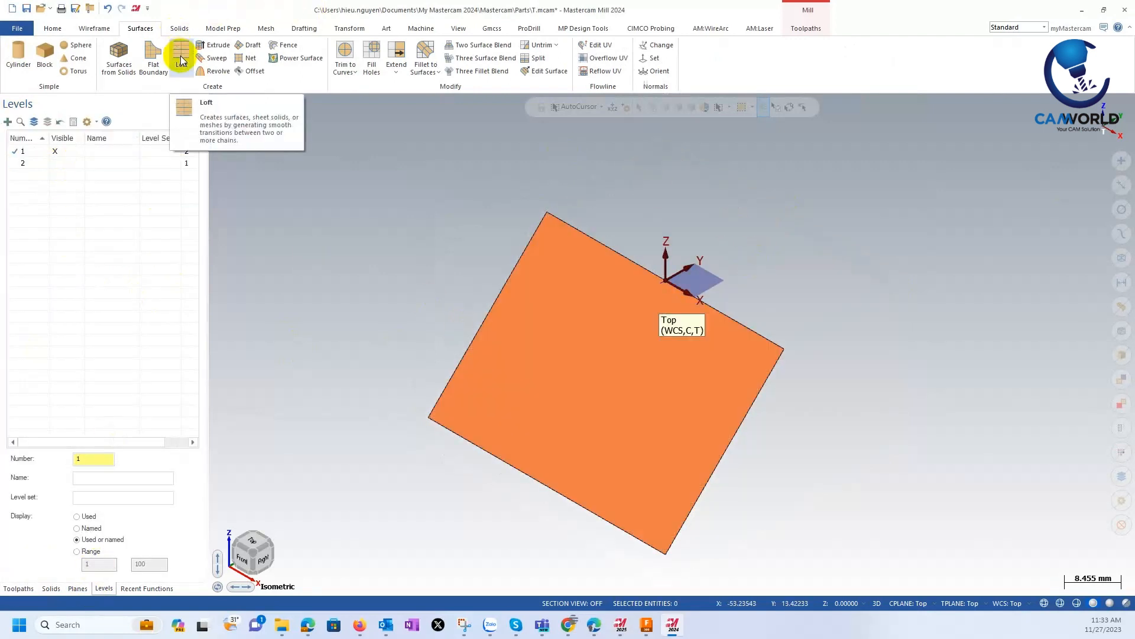
Extend the sloped surface's +X side edge by a distance of 5 with the Non-linear style.
click(31, 590)
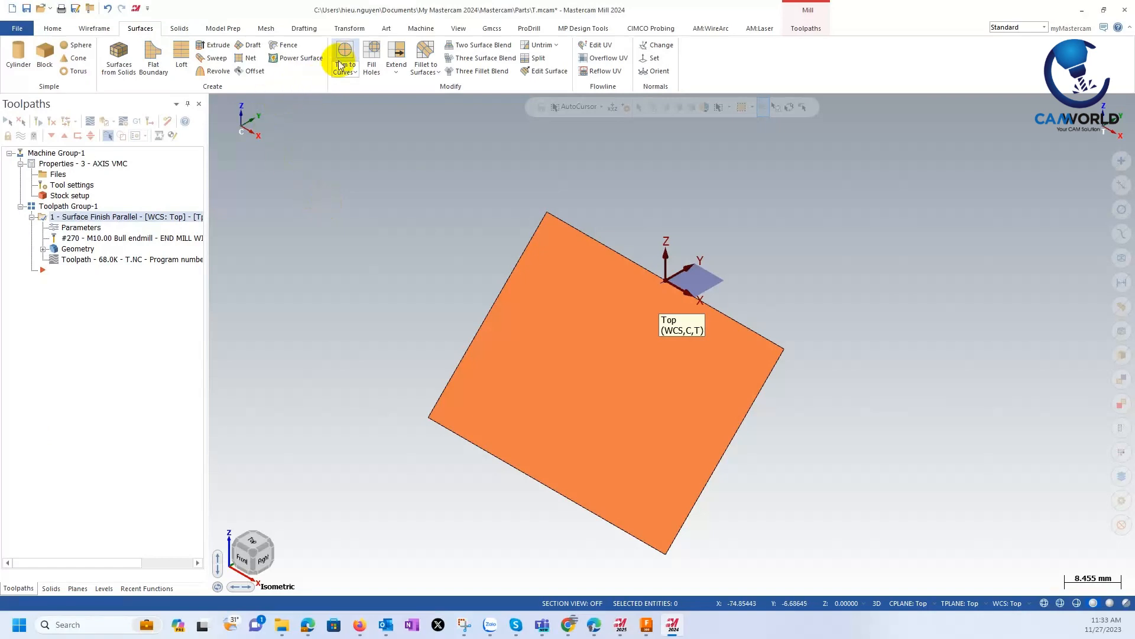
click(399, 53)
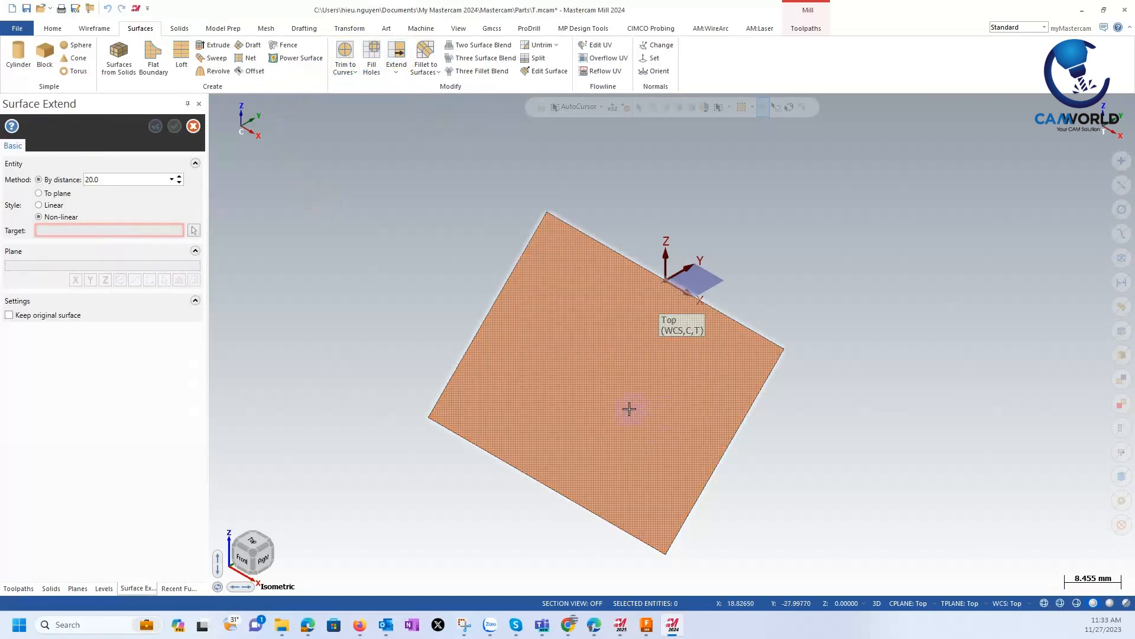
click(709, 434)
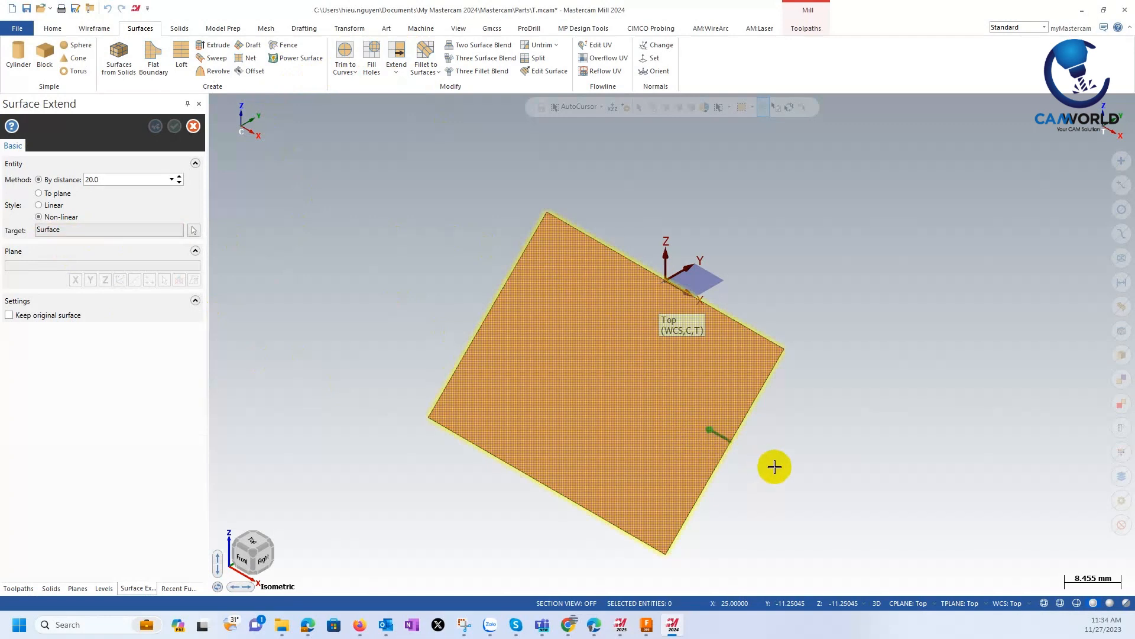
click(775, 467)
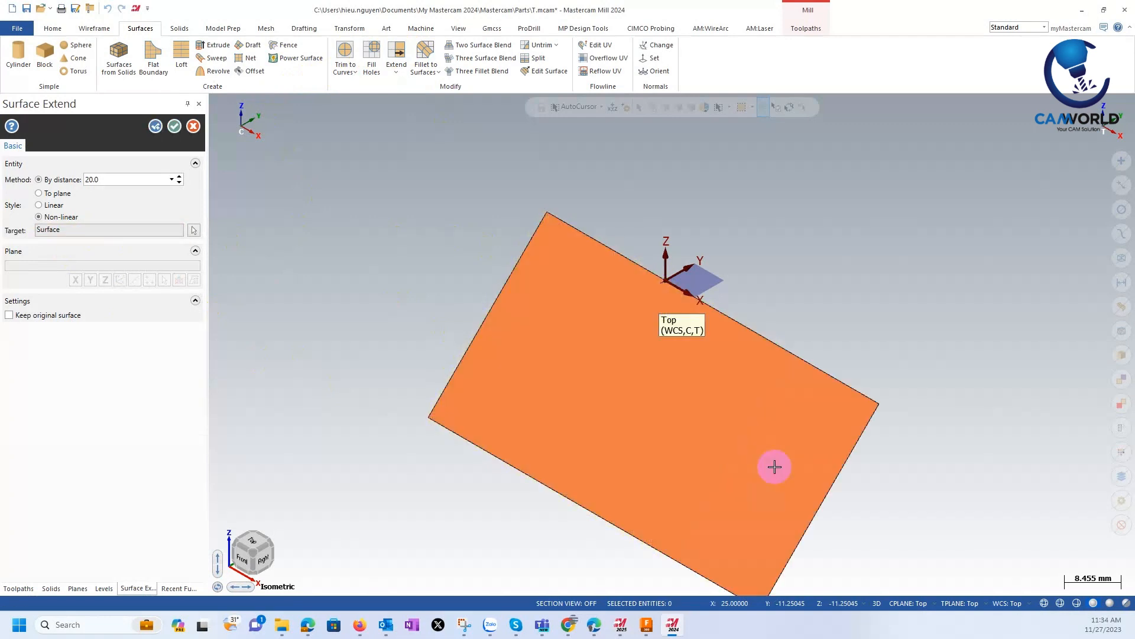
text(5)
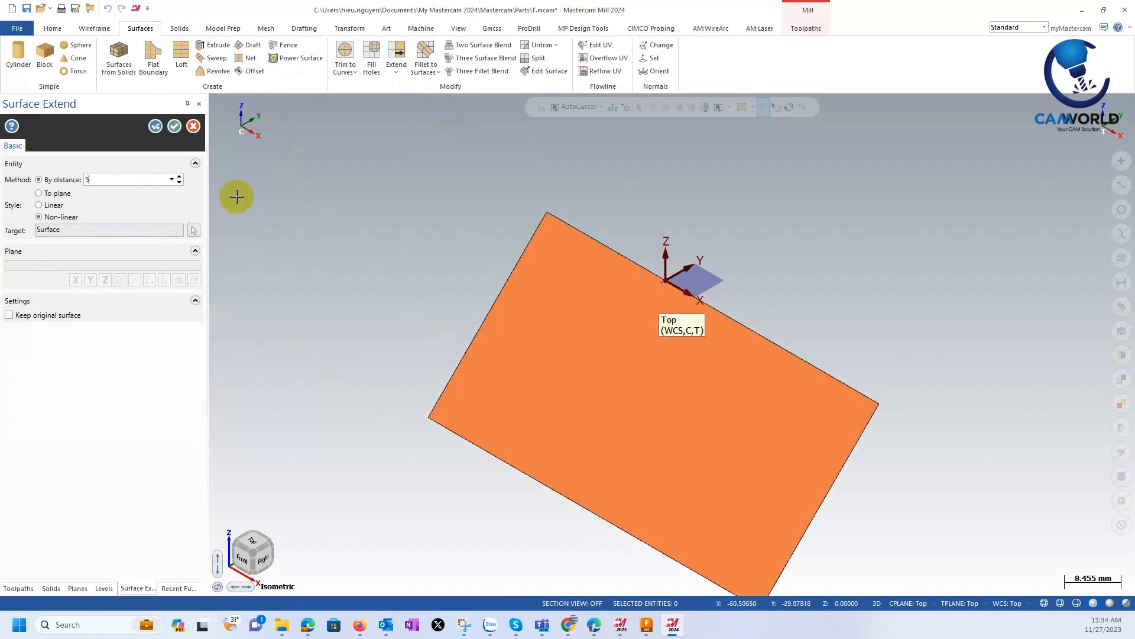
click(628, 320)
click(173, 126)
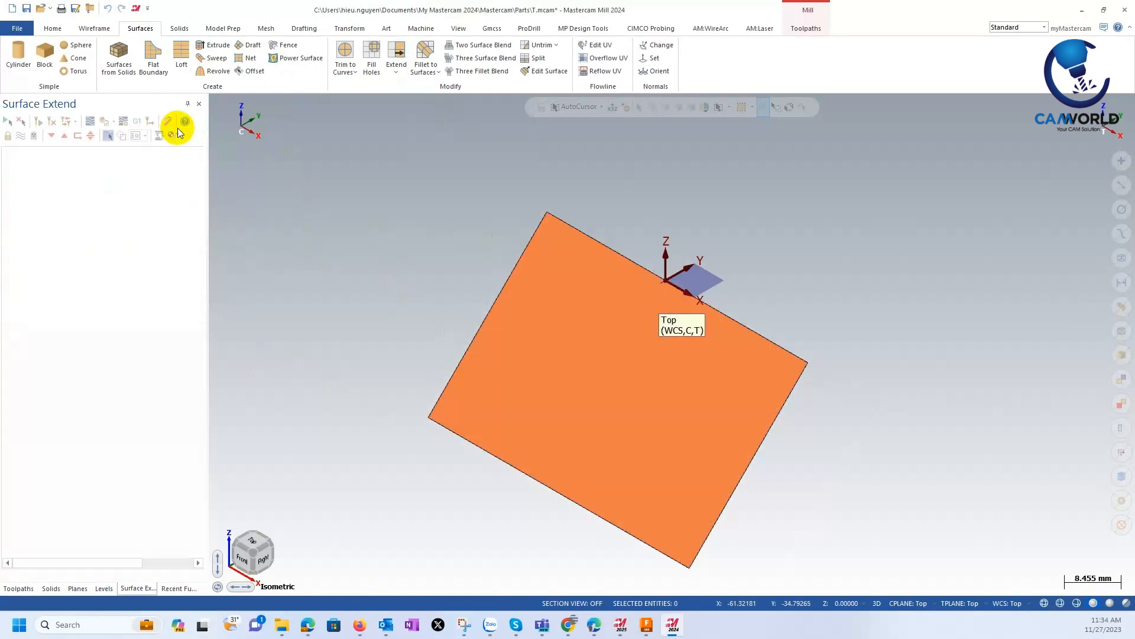
Regenerate the parallel toolpath with the extended surface as its drive geometry and make level 2 visible.
click(79, 249)
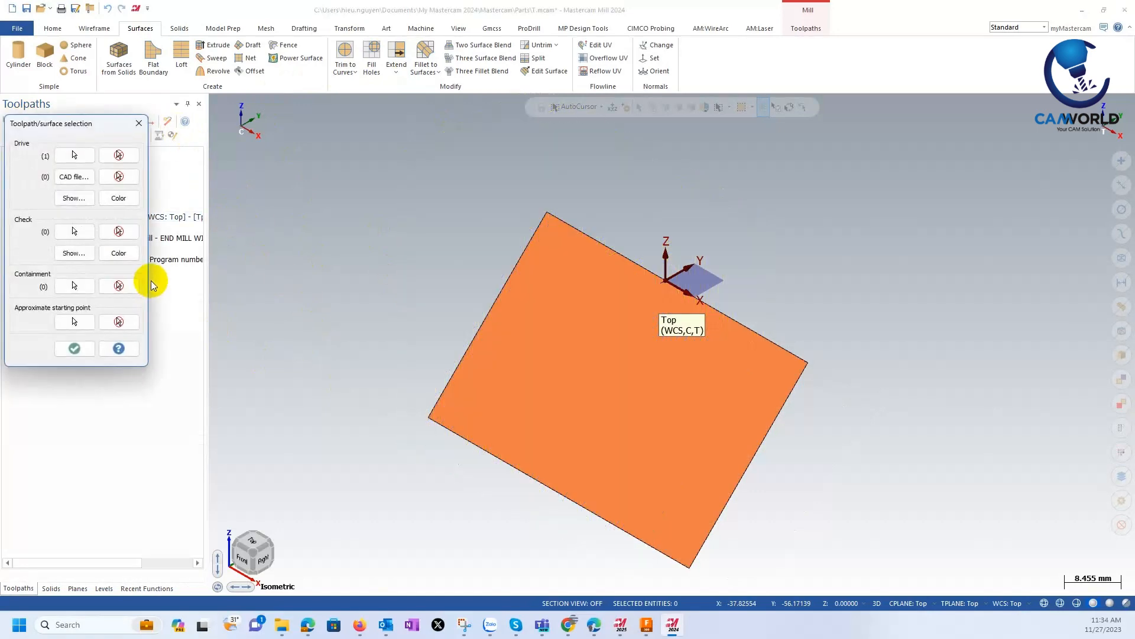
click(82, 156)
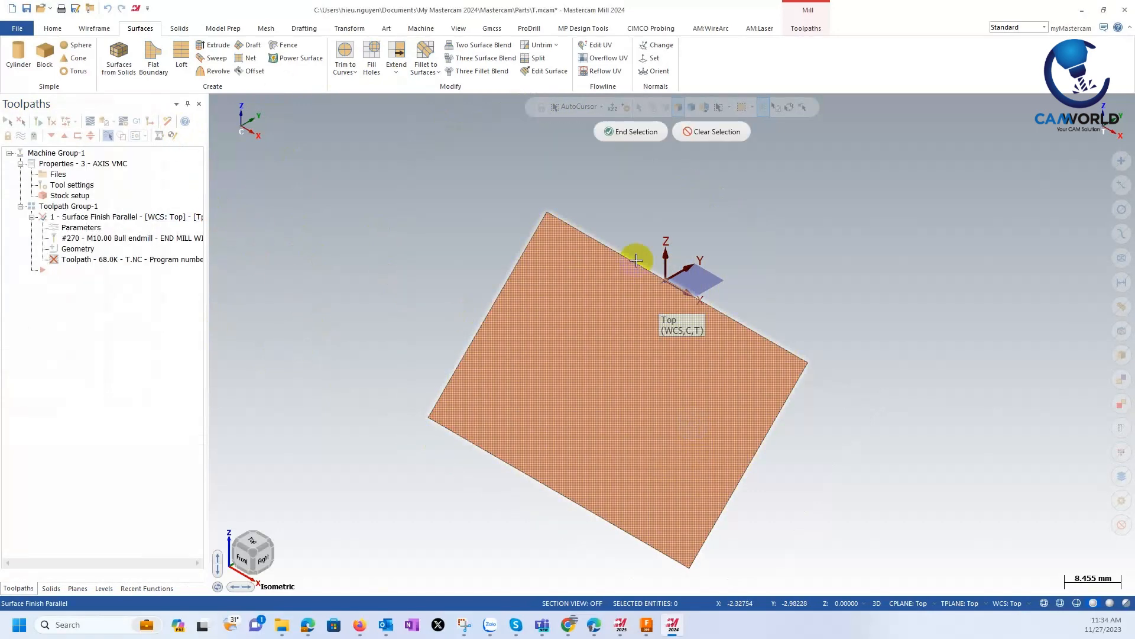
click(653, 132)
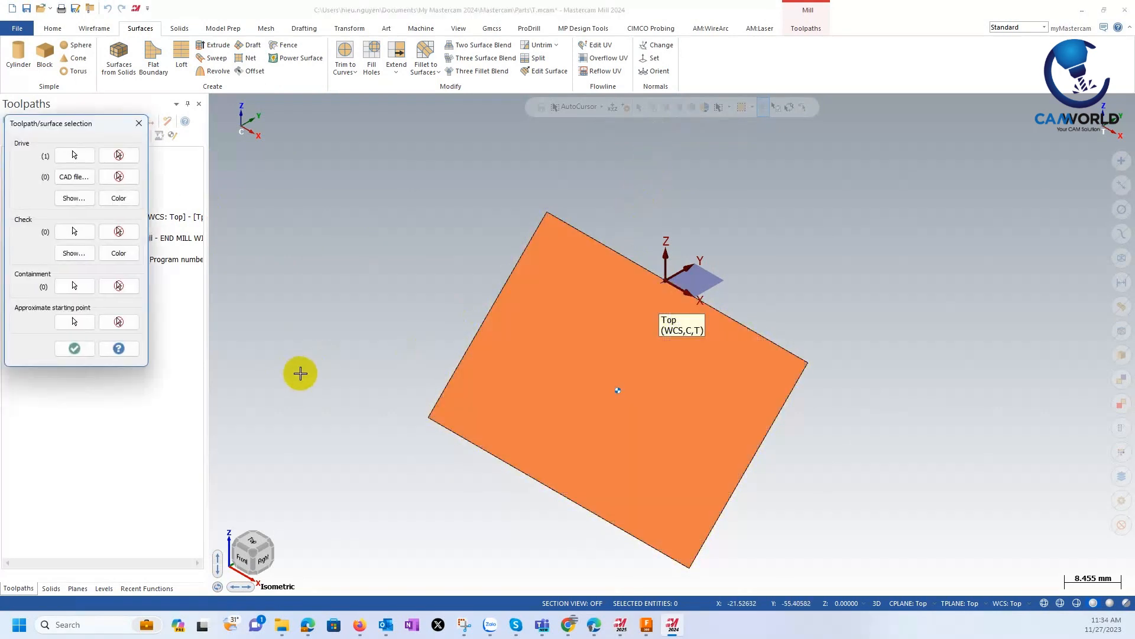
click(77, 349)
click(38, 127)
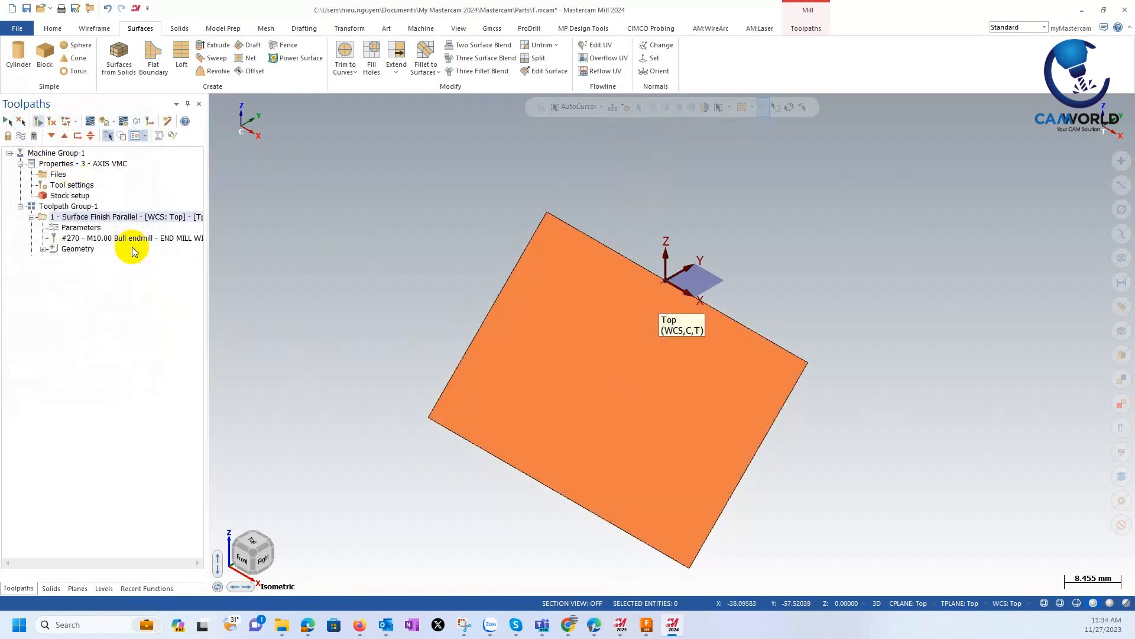
click(100, 588)
click(55, 162)
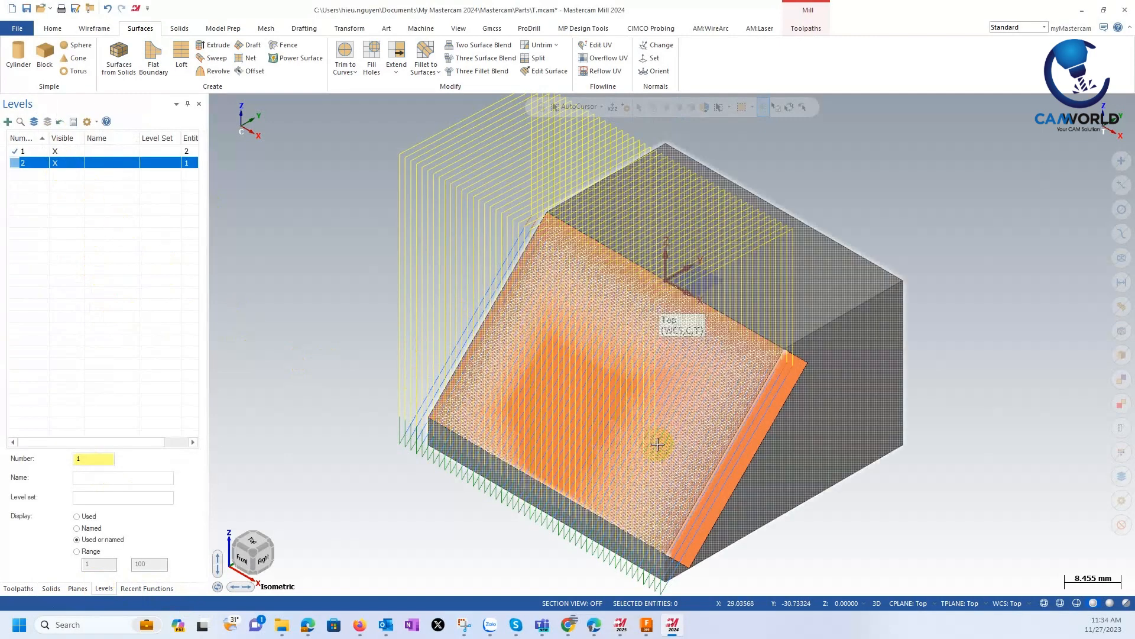
Open the Verify simulation of the regenerated Surface Finish Parallel toolpath.
middle_drag(658, 444, 682, 426)
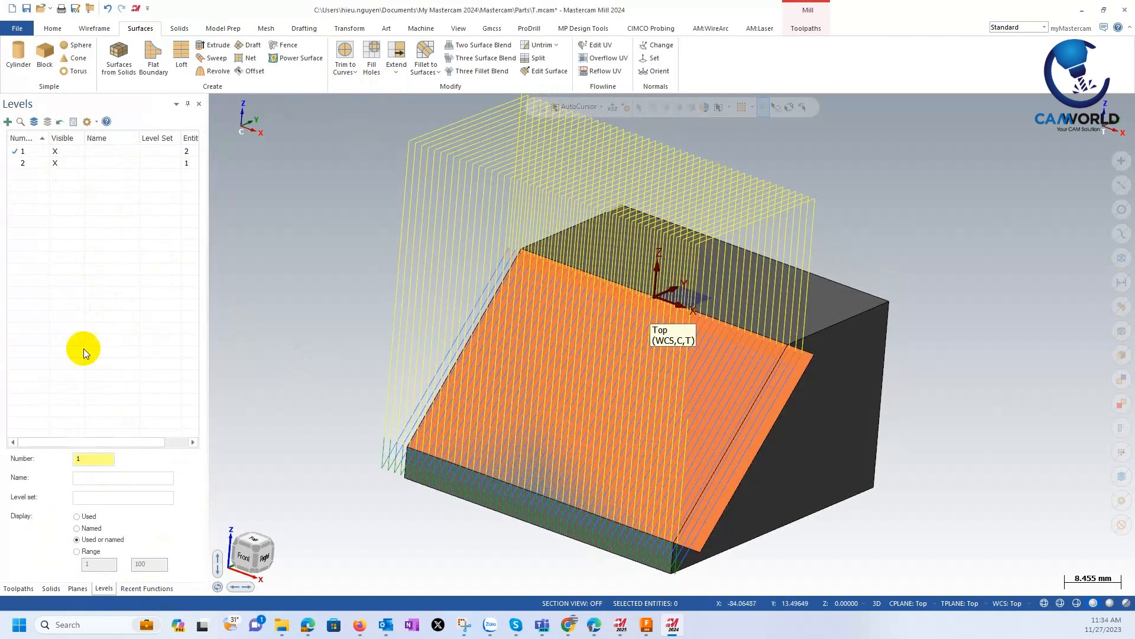
click(18, 589)
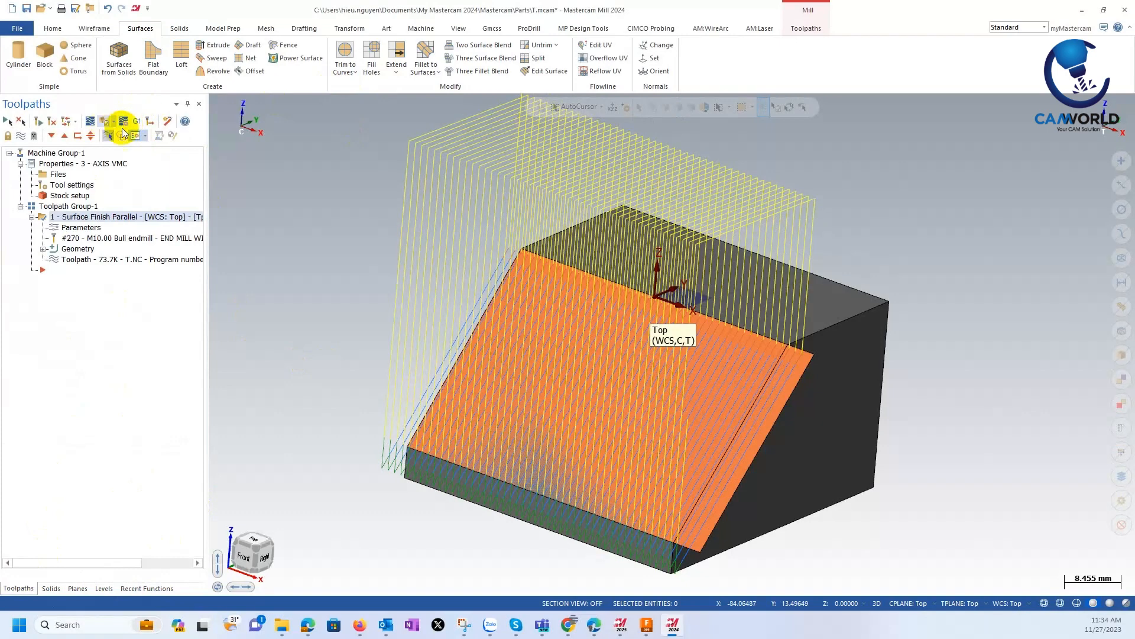
click(122, 125)
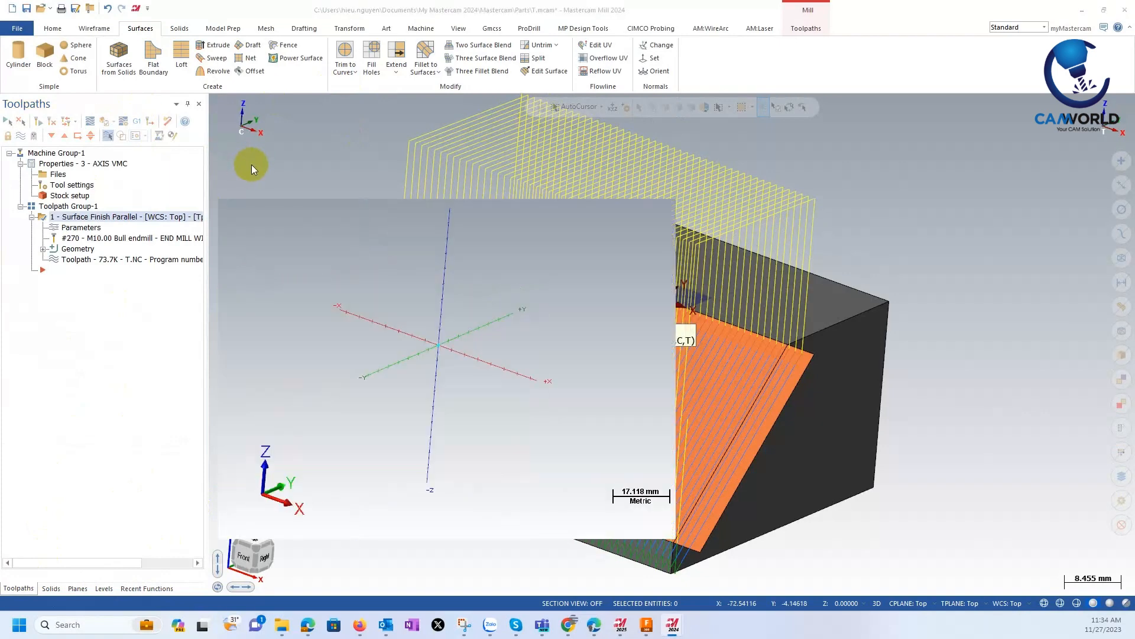
scroll(460, 471, up, 1)
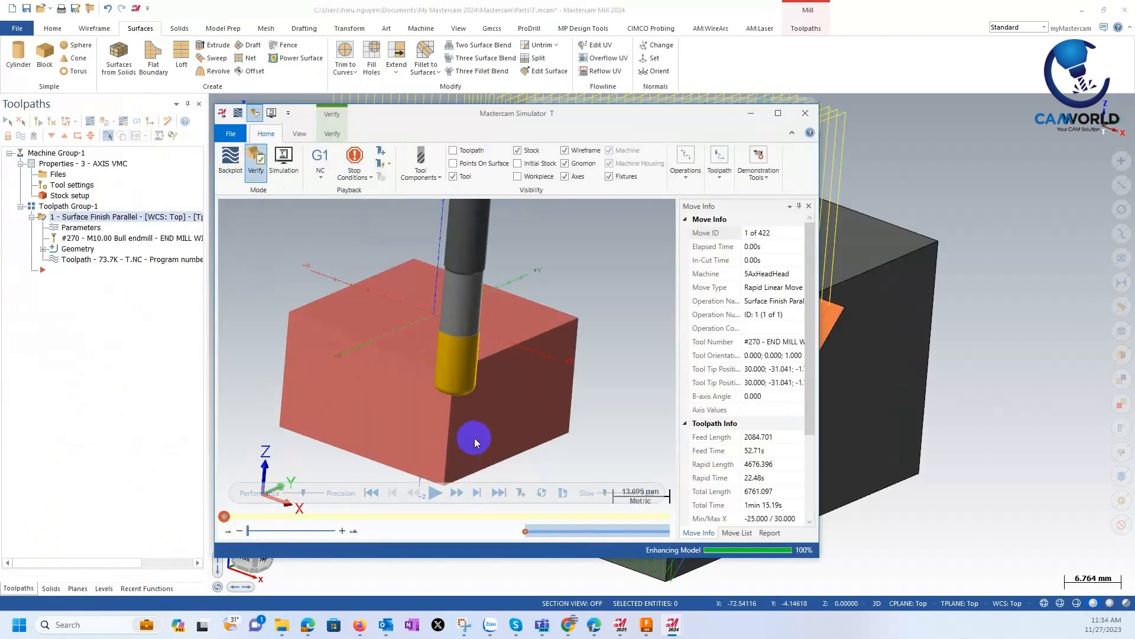
Step the simulation through the first 50 moves to check the entry passes beside the block, and run it on to about move 141.
middle_drag(474, 438, 497, 423)
key(s)
key(s)
key(s)
key(s)
key(s)
key(s)
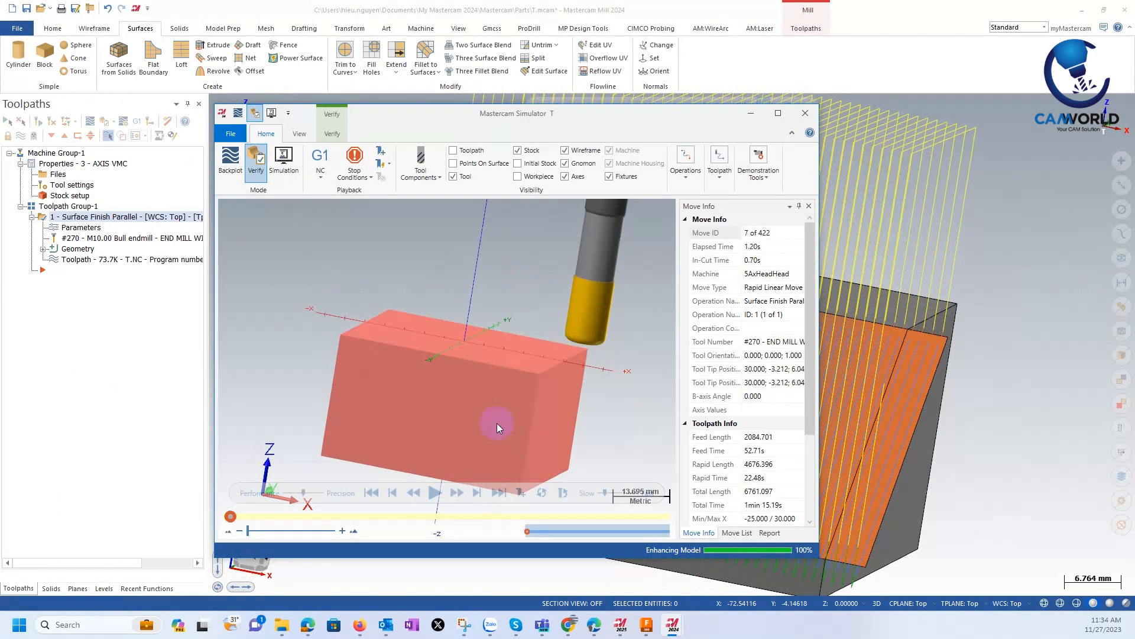
key(s)
key(s)
key(s)
key(s)
key(s)
key(s)
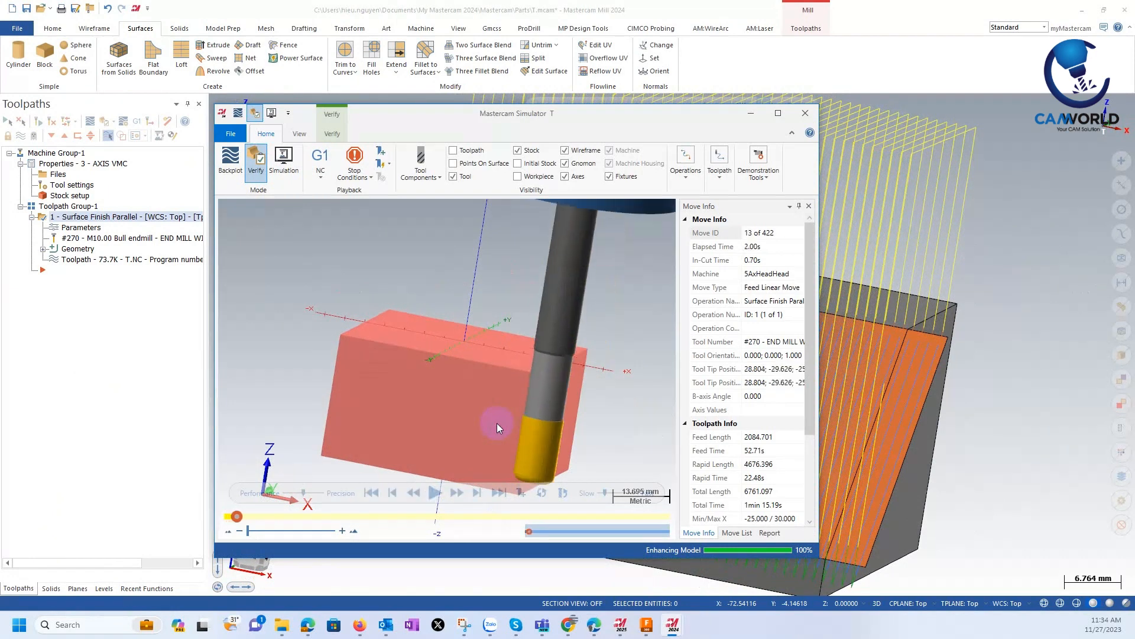
key(s)
key(s)
key(s)
key(s)
key(s)
key(s)
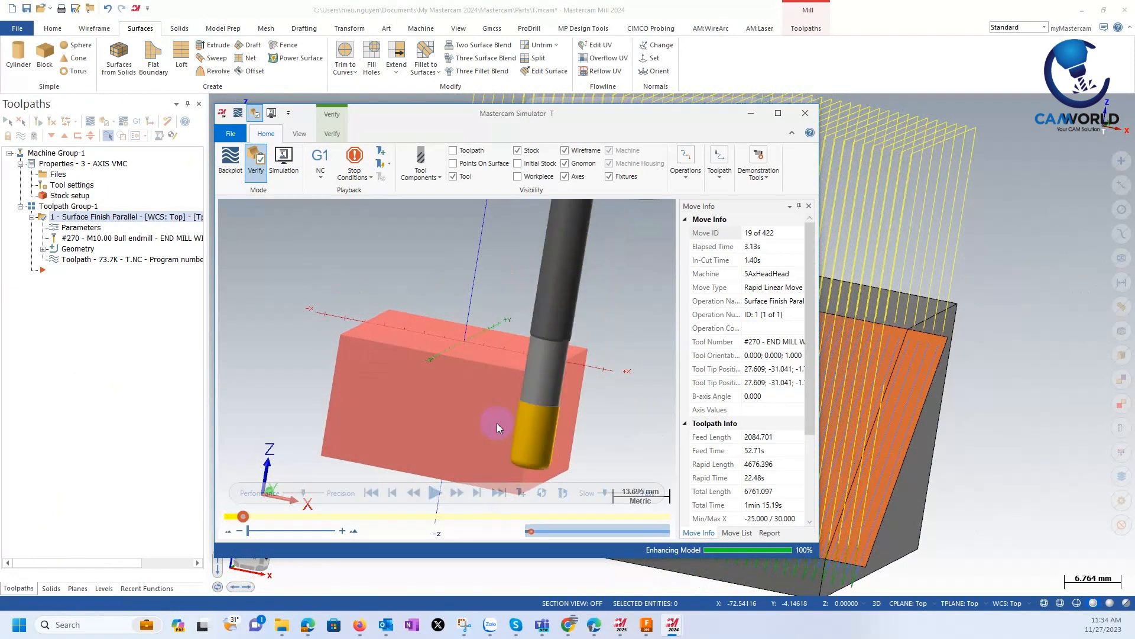
key(s)
key(s)
key(s)
key(s)
key(s)
key(s)
key(s)
key(s)
key(s)
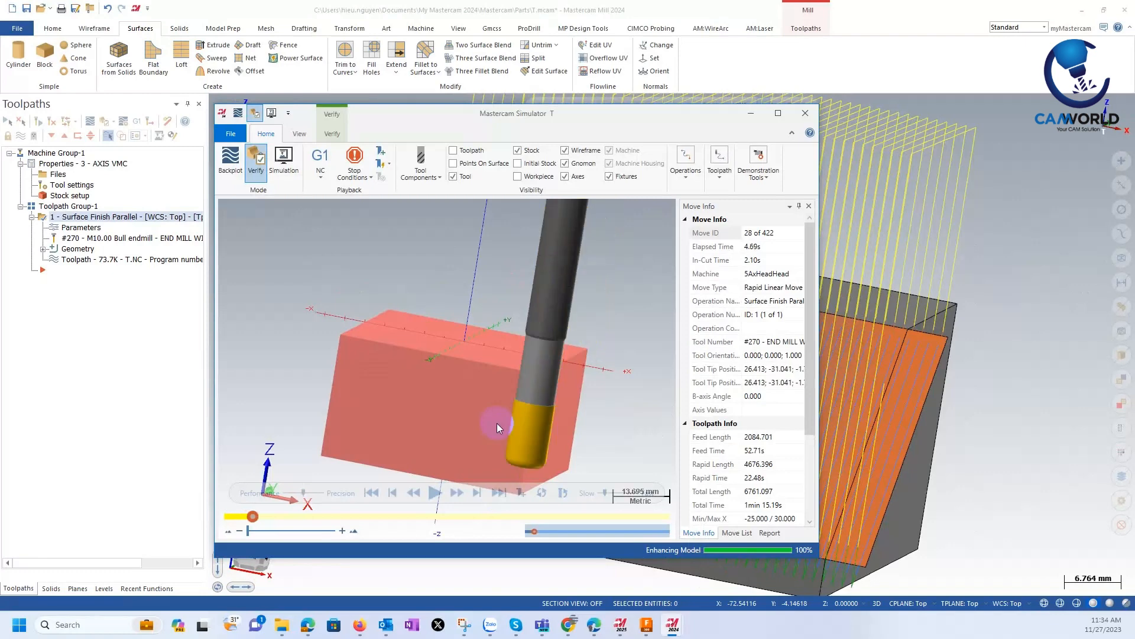
key(s)
key(s)
key(s)
key(s)
key(s)
key(s)
key(s)
key(s)
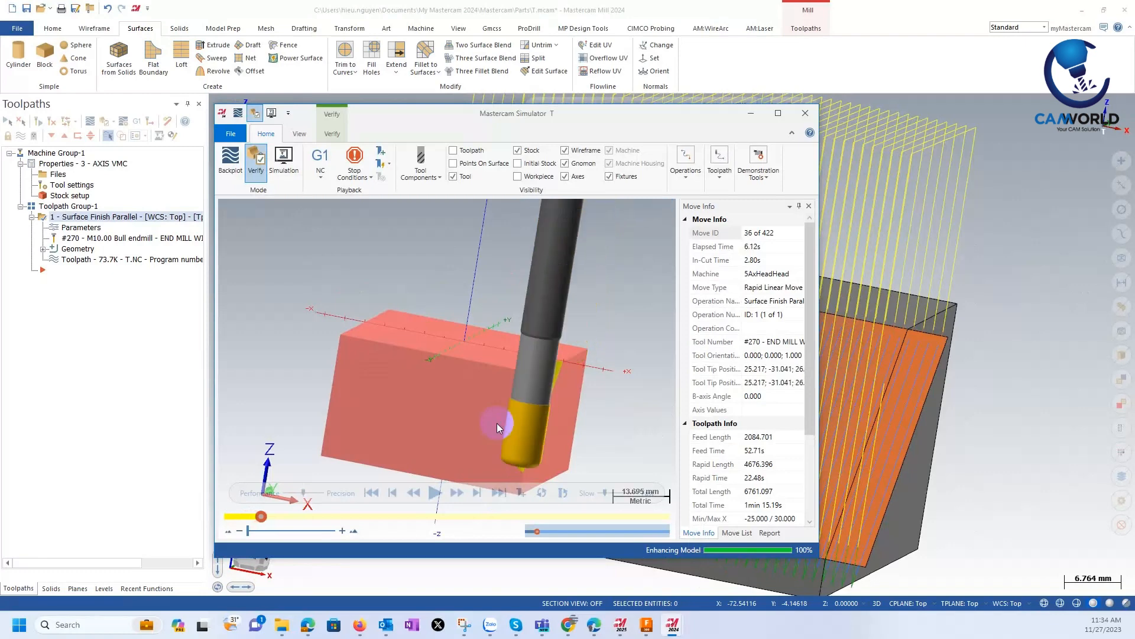
key(s)
key(s)
key(s)
key(s)
key(s)
key(s)
key(s)
middle_drag(497, 413, 485, 417)
key(s)
key(s)
key(s)
key(s)
key(s)
key(s)
key(s)
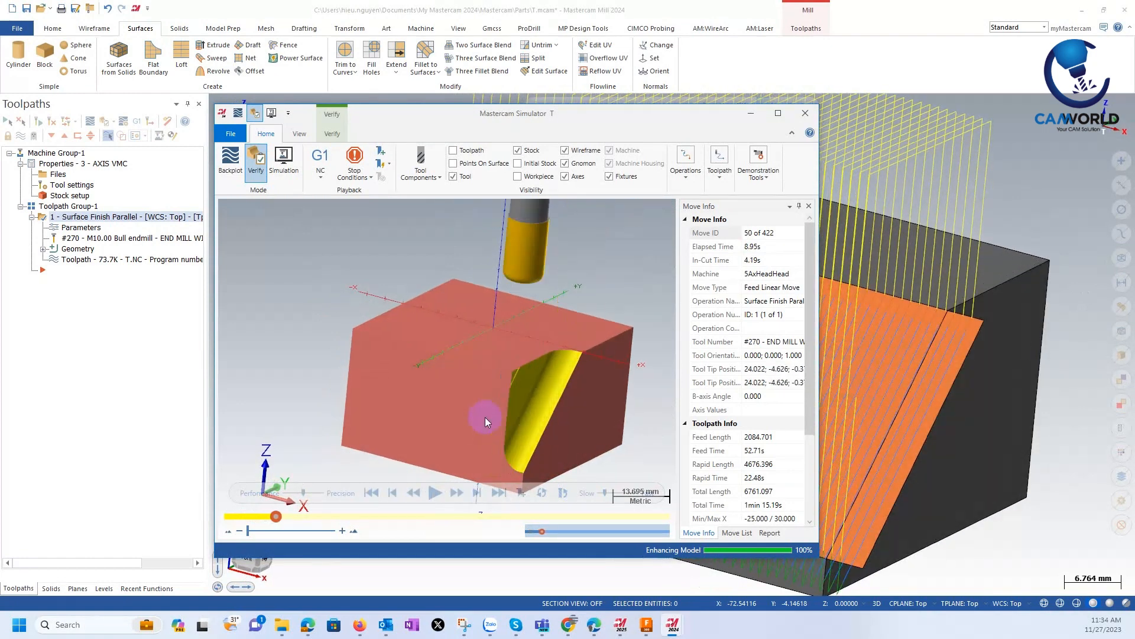
key(r)
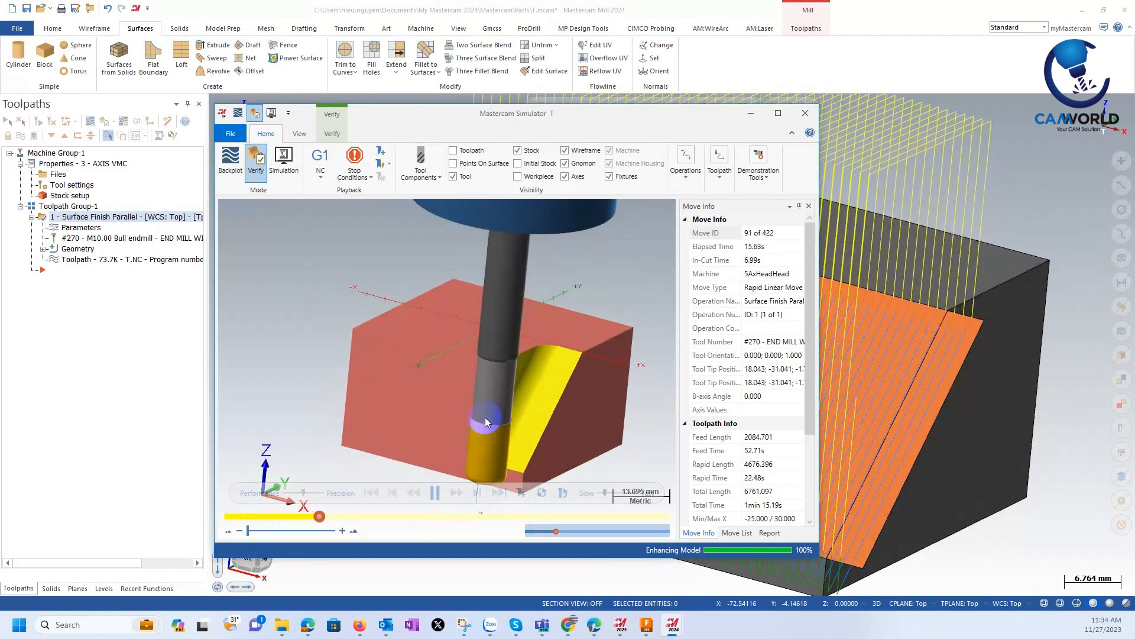
key(r)
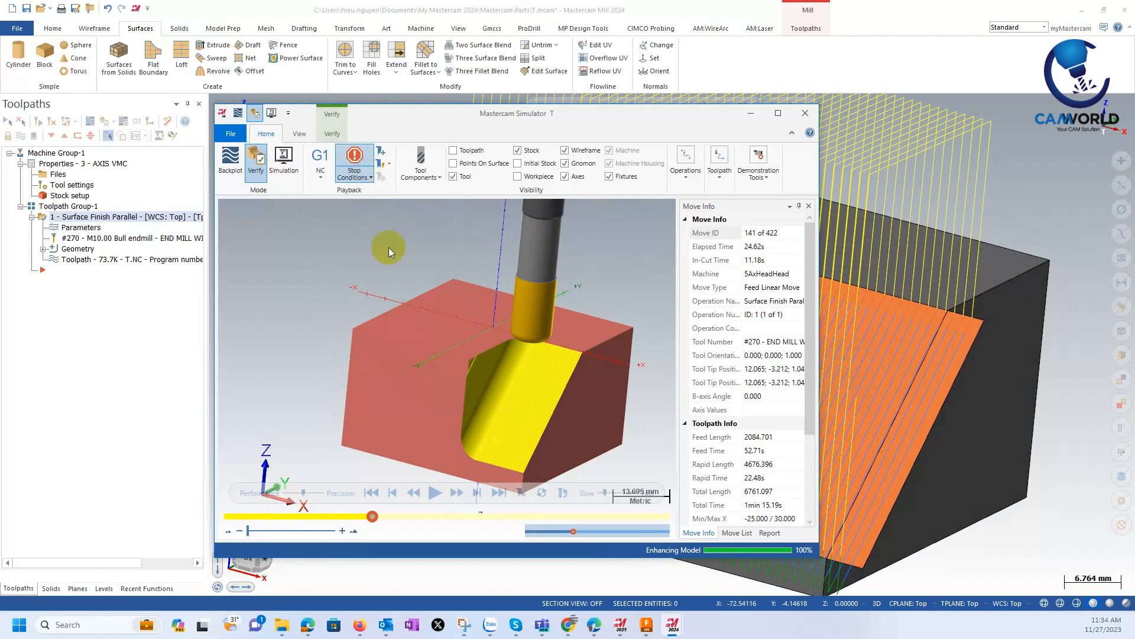
Restart the simulation from the first move and play it to the end to inspect the machined slope.
click(372, 493)
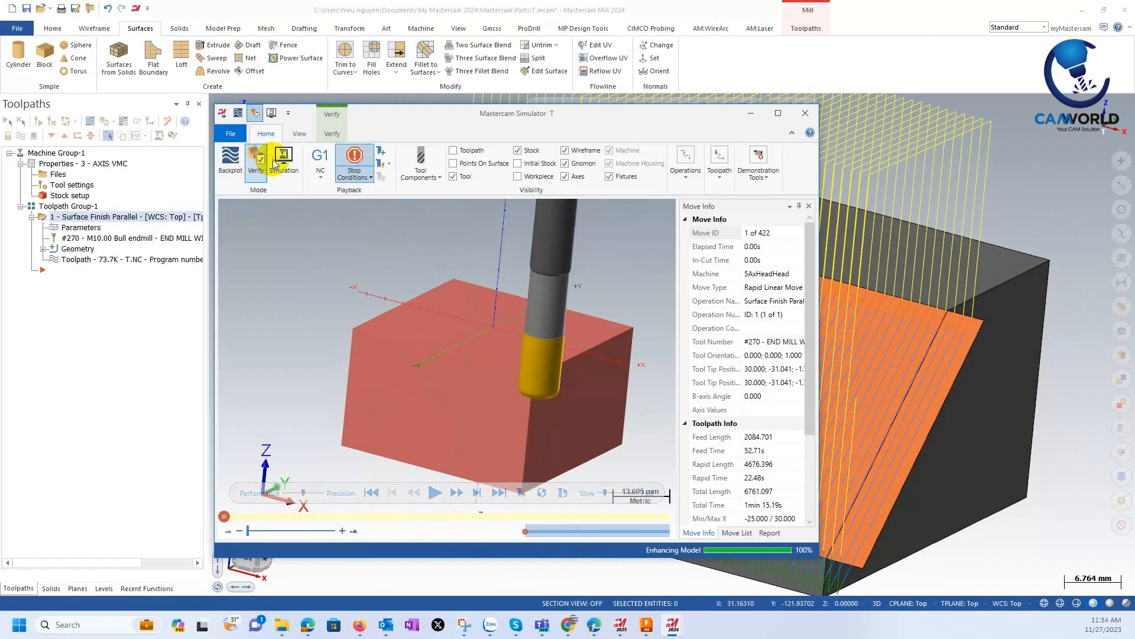
click(436, 492)
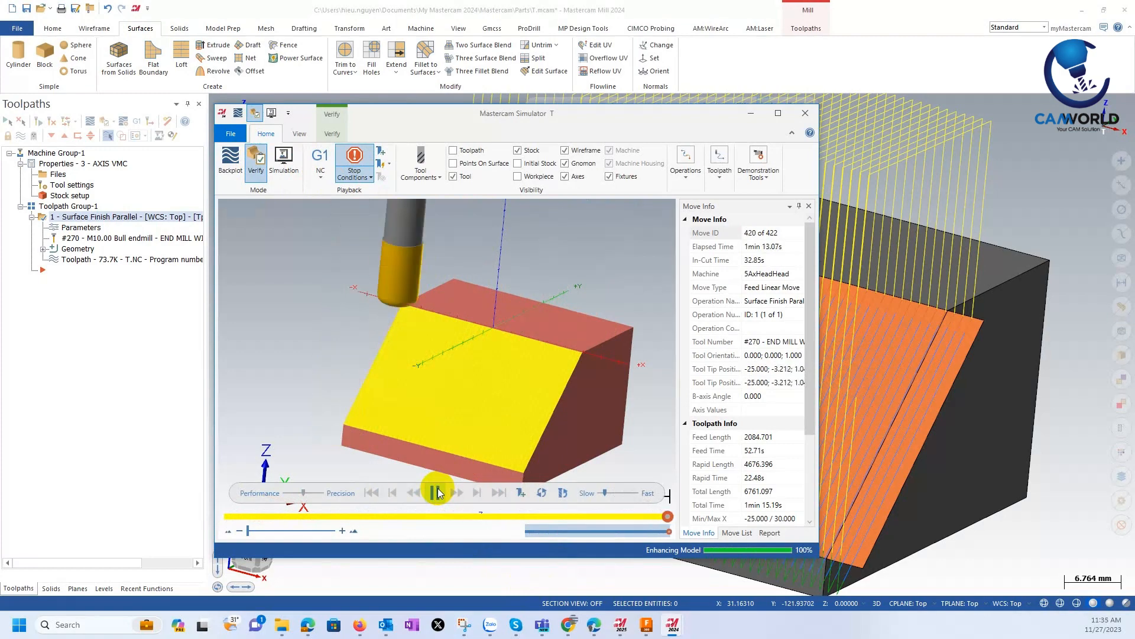
middle_drag(385, 400, 450, 394)
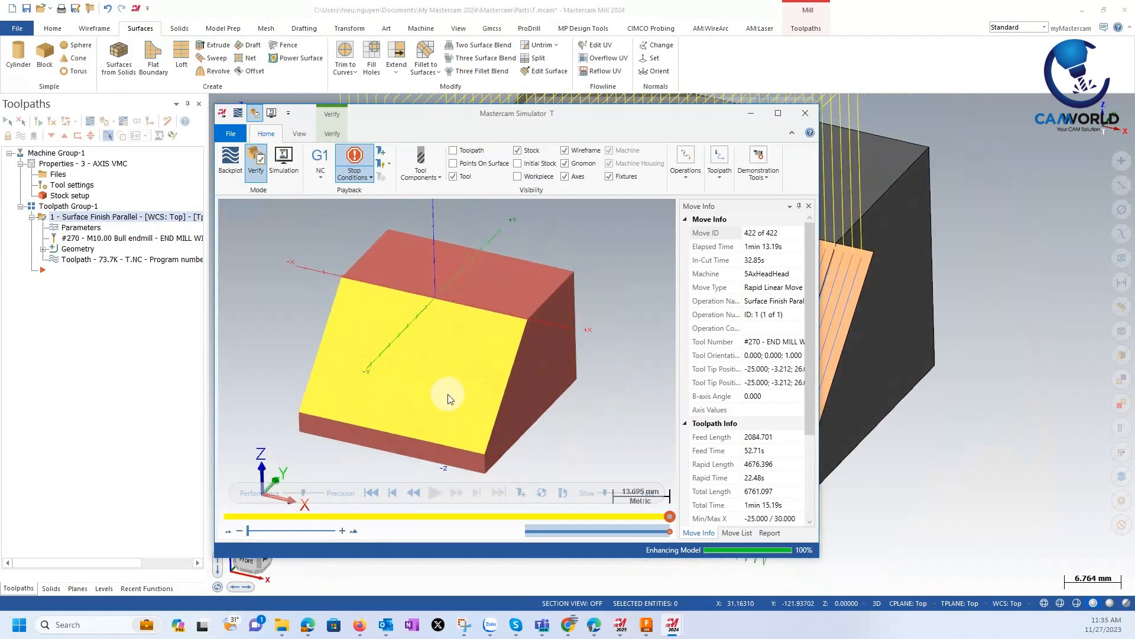